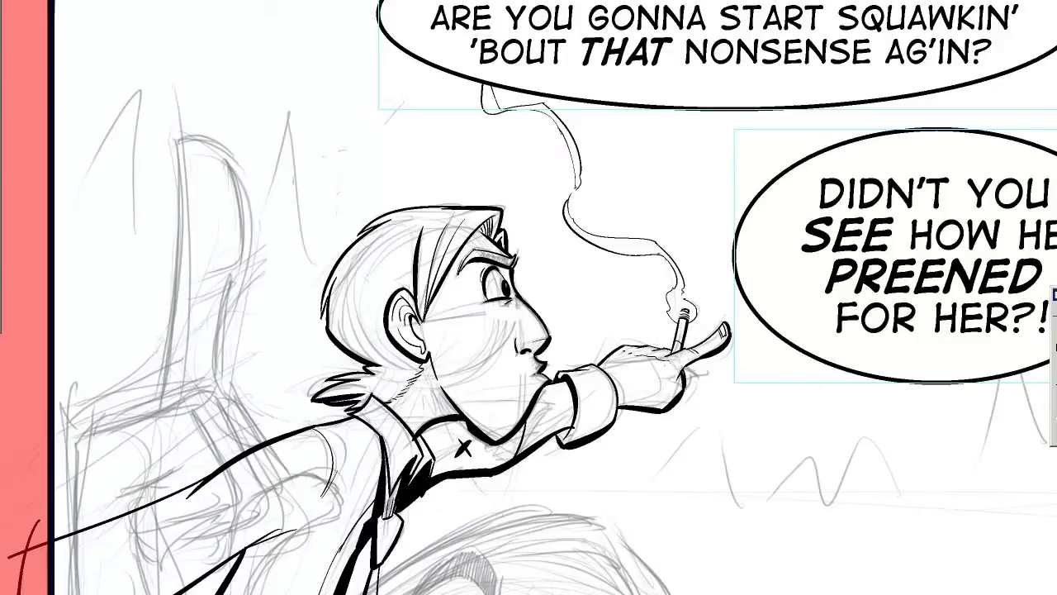
Create a 600 dpi black-and-white (2 bits) raster layer named bg-trees and choose the Lasso tool.
left_click_drag(251, 485, 250, 518)
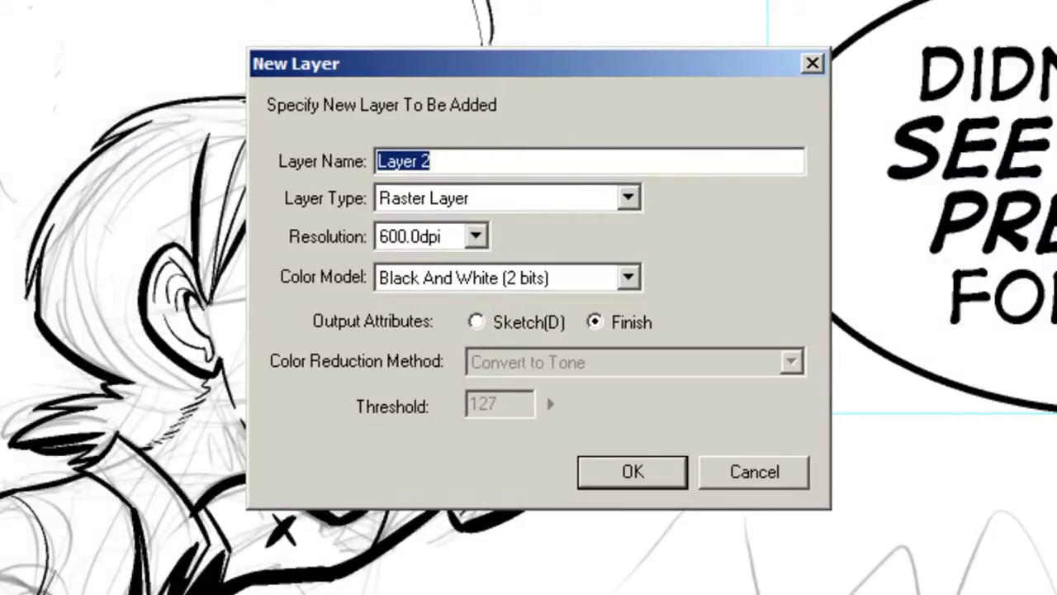
type("bg-trees")
left_click(629, 278)
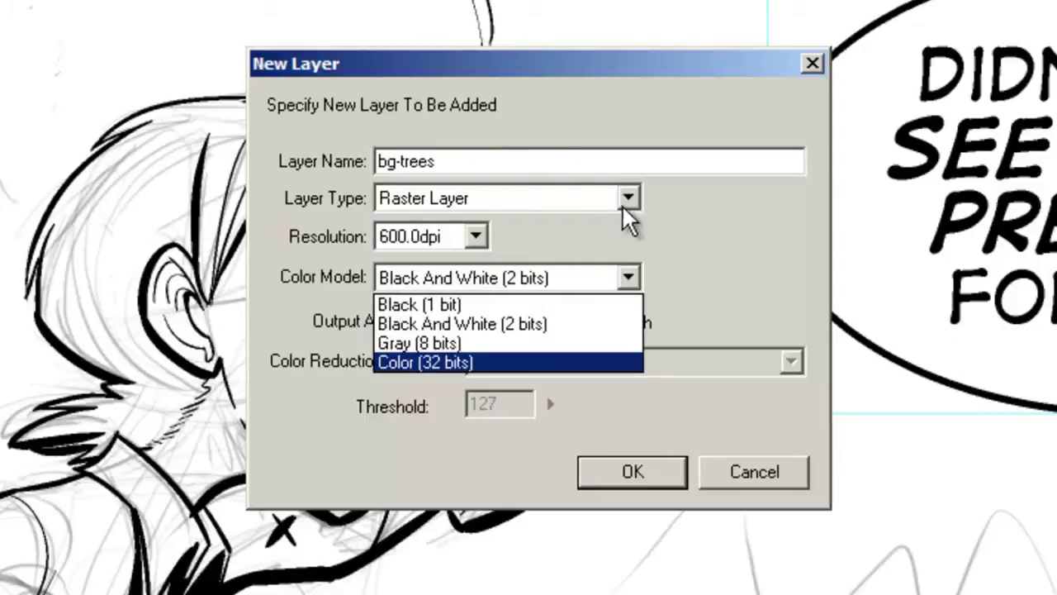
left_click(722, 277)
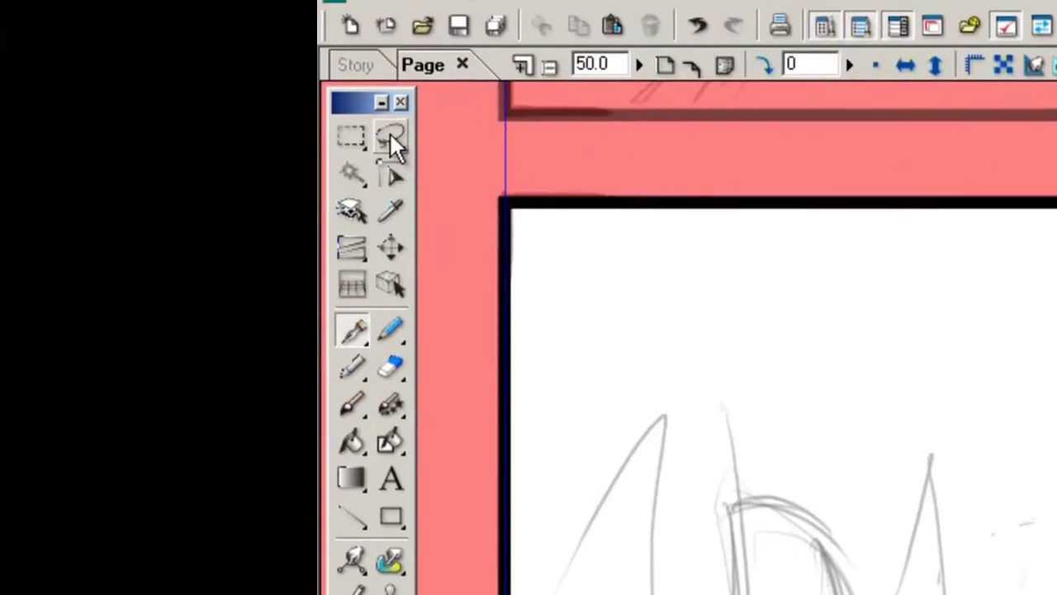
left_click(389, 136)
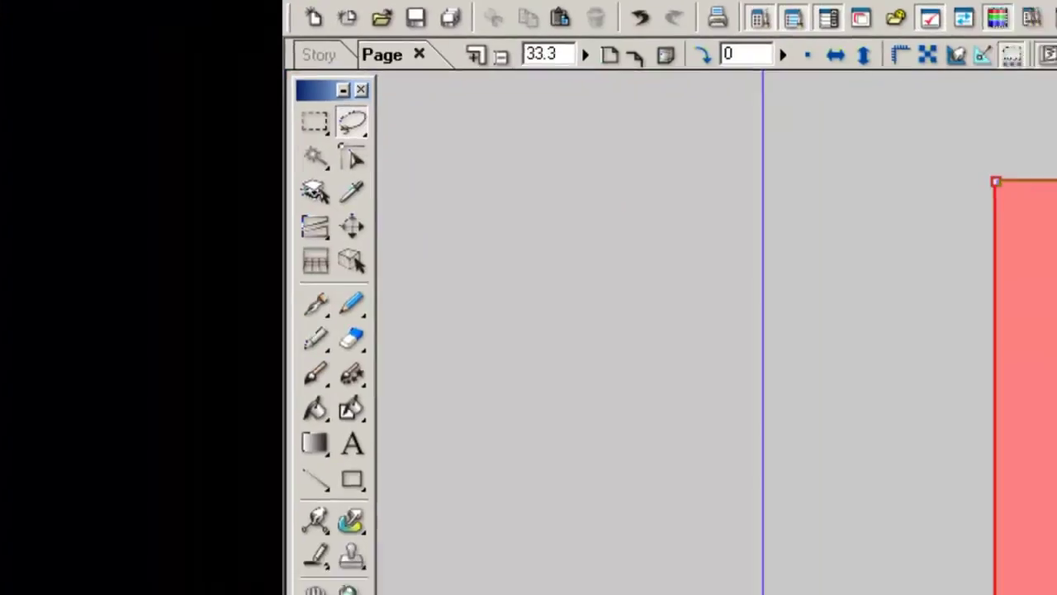
key("ctrl+minus")
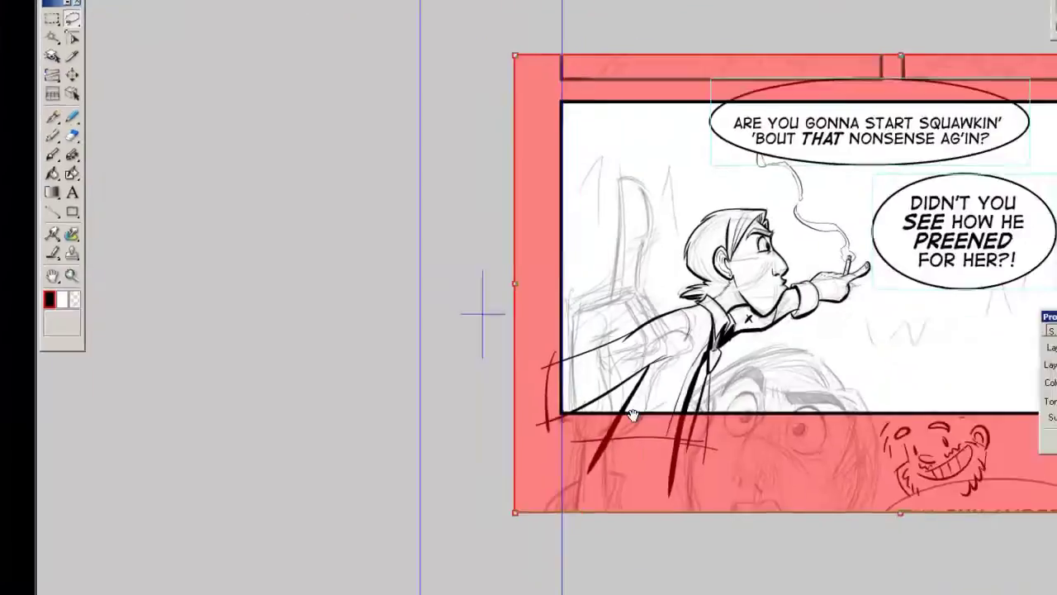
left_click_drag(578, 108, 250, 236)
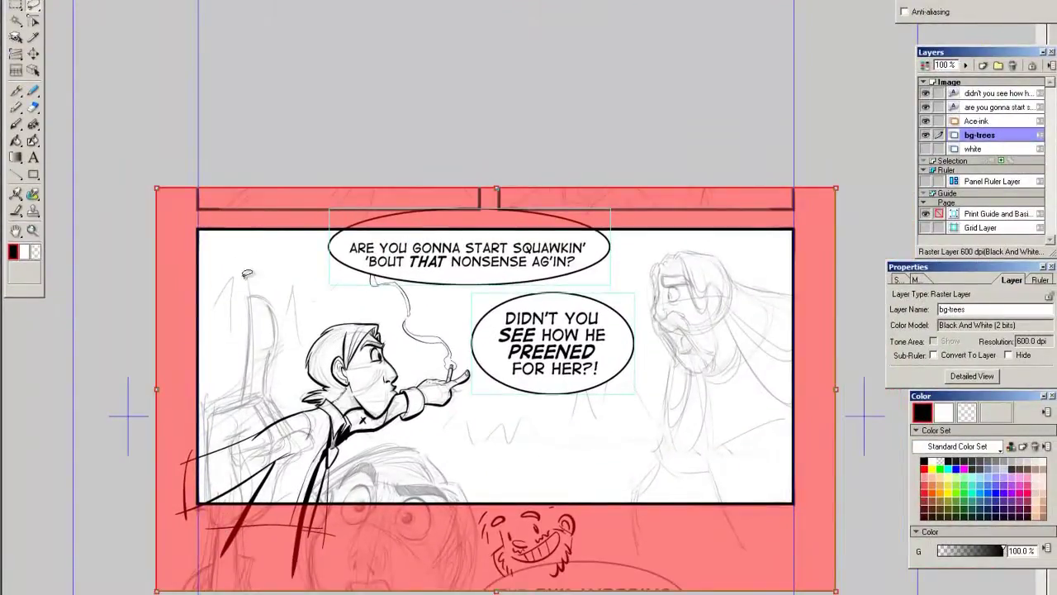
left_click_drag(226, 313, 225, 238)
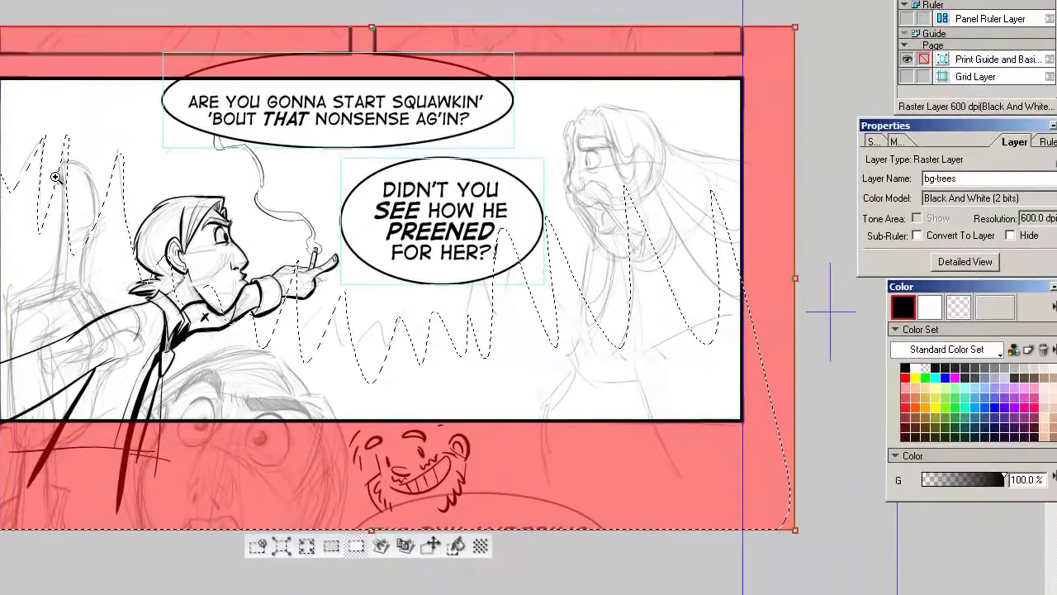
left_click(243, 310)
left_click_drag(570, 242, 384, 180)
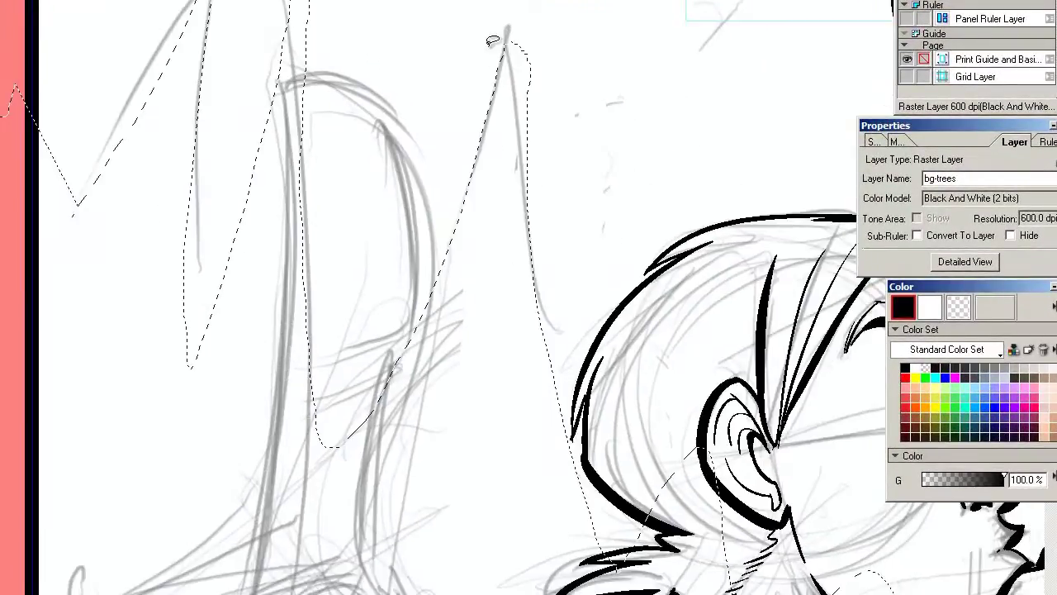
left_click(529, 47)
left_click(233, 366, "alt")
left_click_drag(302, 445, 302, 321)
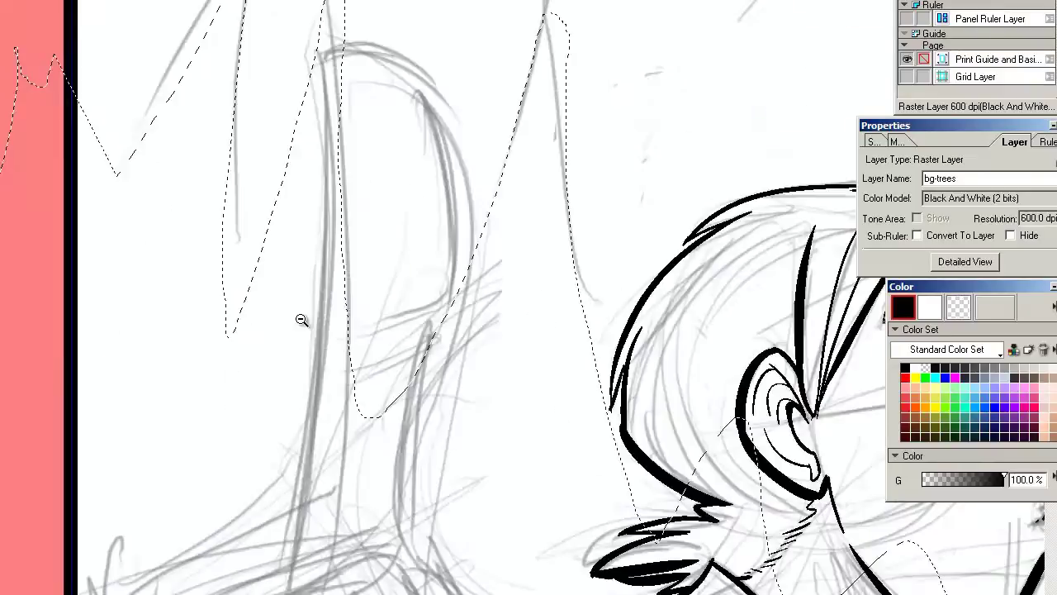
left_click(302, 322, "alt")
left_click_drag(727, 314, 175, 236)
left_click(425, 285)
left_click(377, 235)
left_click_drag(528, 317, 165, 207)
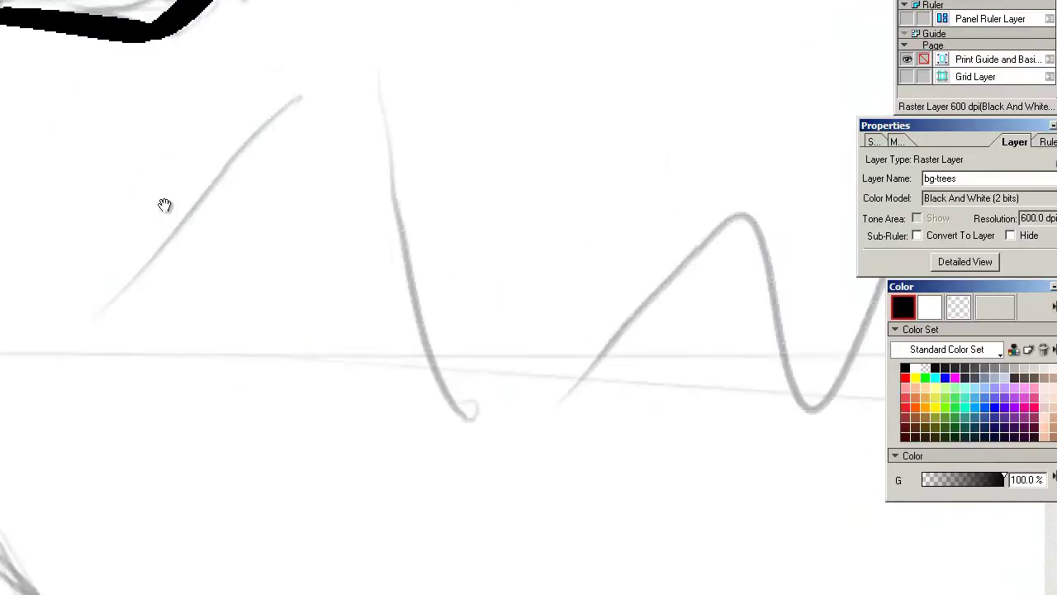
scroll(308, 224, "down", 4)
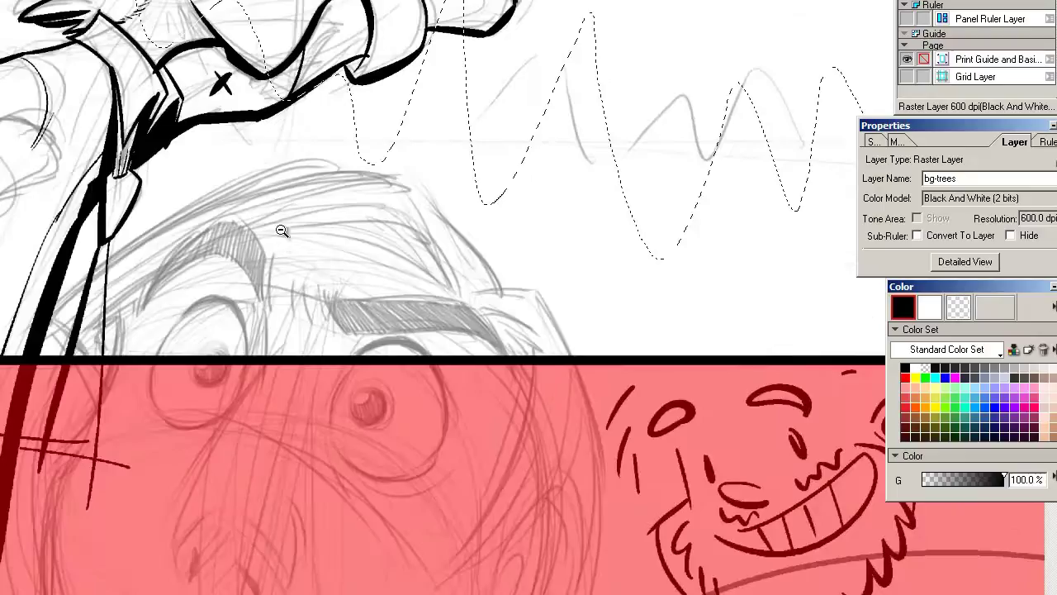
scroll(327, 159, "up", 1)
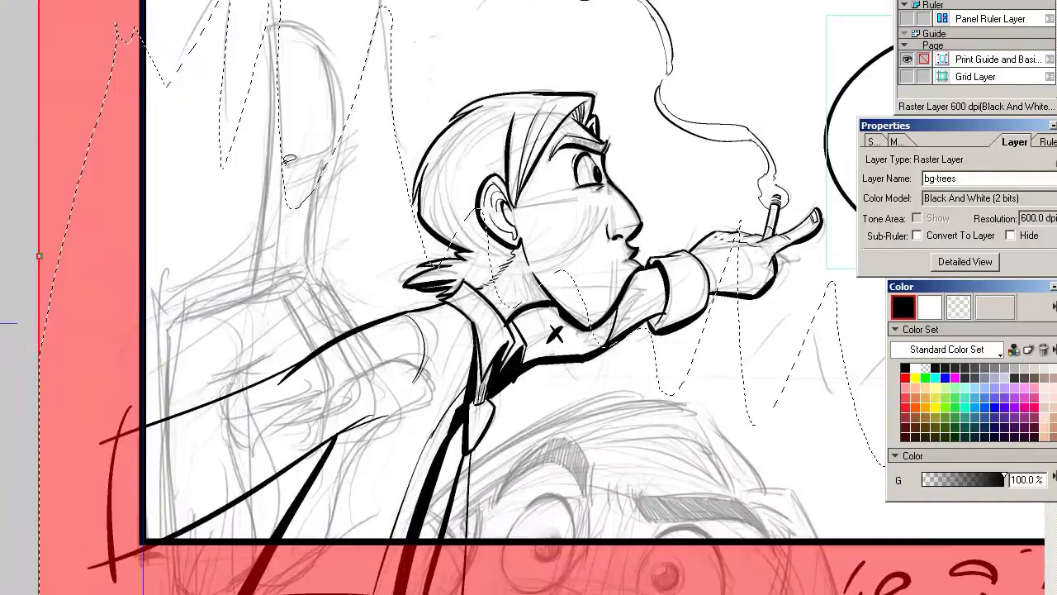
key("ctrl+d")
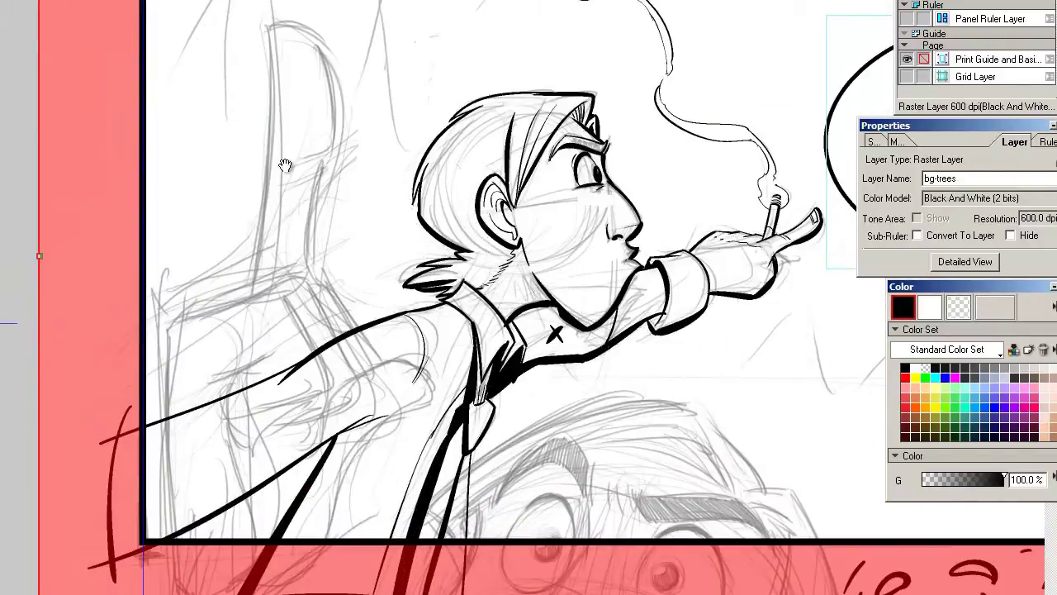
Lasso a jagged pine tree selection over the sketched peak at the panel's far left.
left_click(273, 54, "ctrl")
scroll(369, 141, "up", 1)
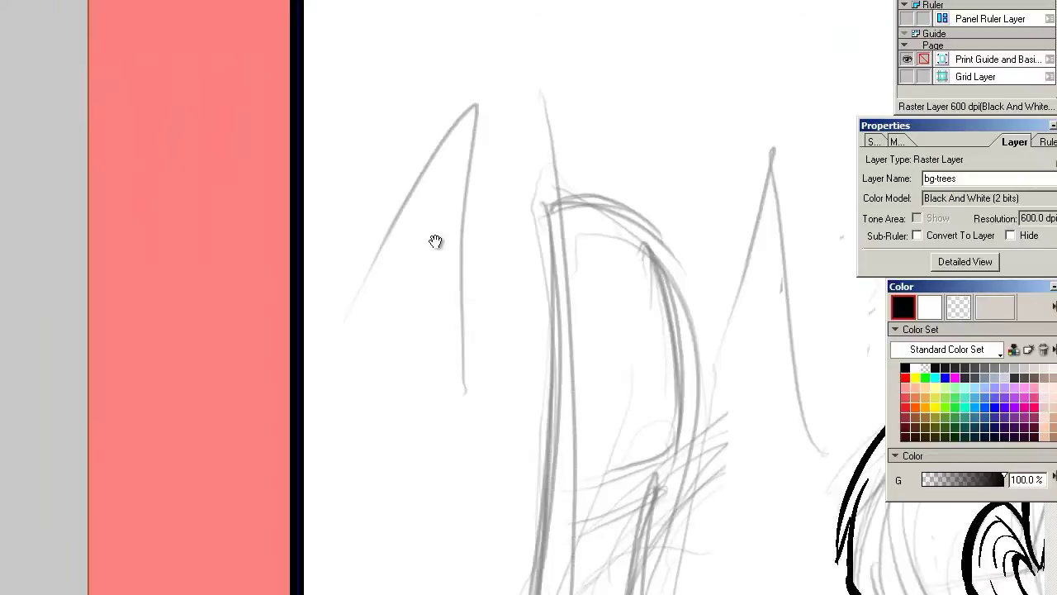
mouse_move(436, 242)
left_mouse_down()
mouse_move(171, 174)
mouse_move(119, 90)
left_mouse_up()
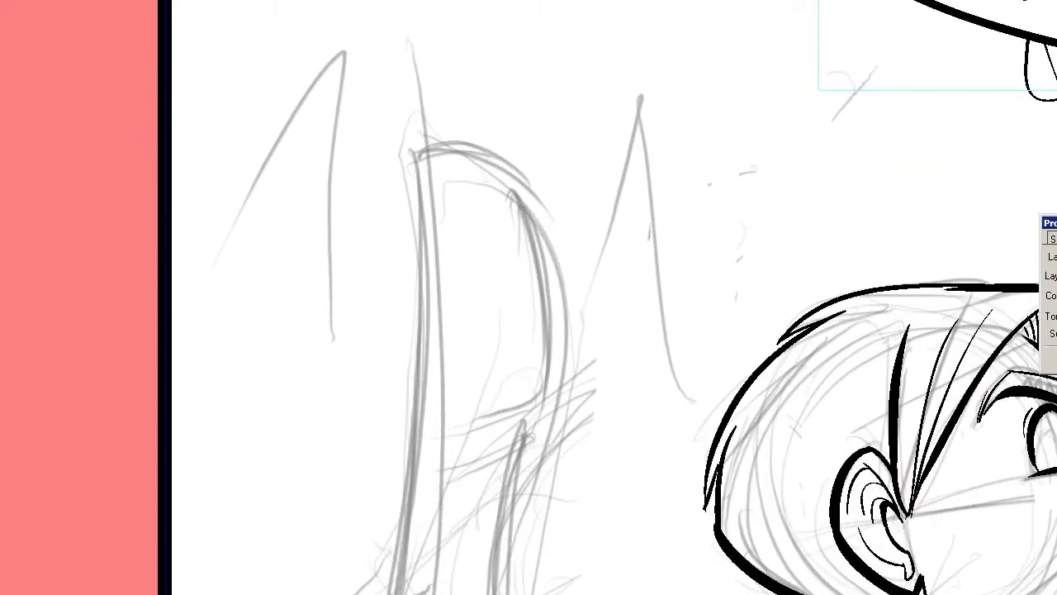
mouse_move(347, 50)
left_mouse_down()
mouse_move(350, 110)
mouse_move(390, 188)
mouse_move(384, 283)
mouse_move(487, 382)
mouse_move(466, 514)
mouse_move(293, 239)
mouse_move(320, 99)
mouse_move(345, 53)
left_mouse_up()
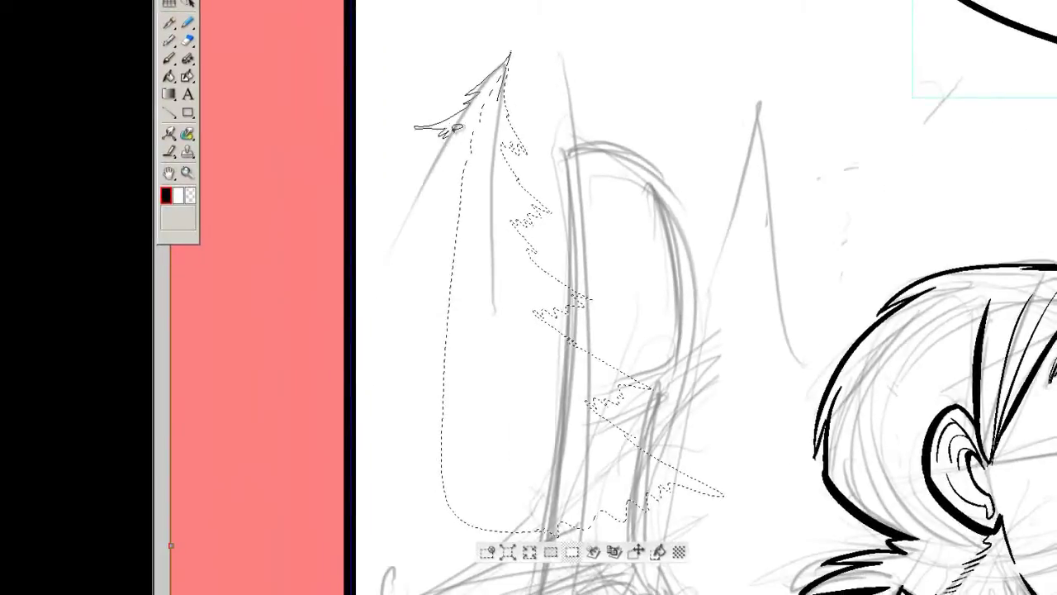
mouse_move(456, 130)
left_mouse_down()
mouse_move(352, 204)
mouse_move(345, 285)
left_mouse_up()
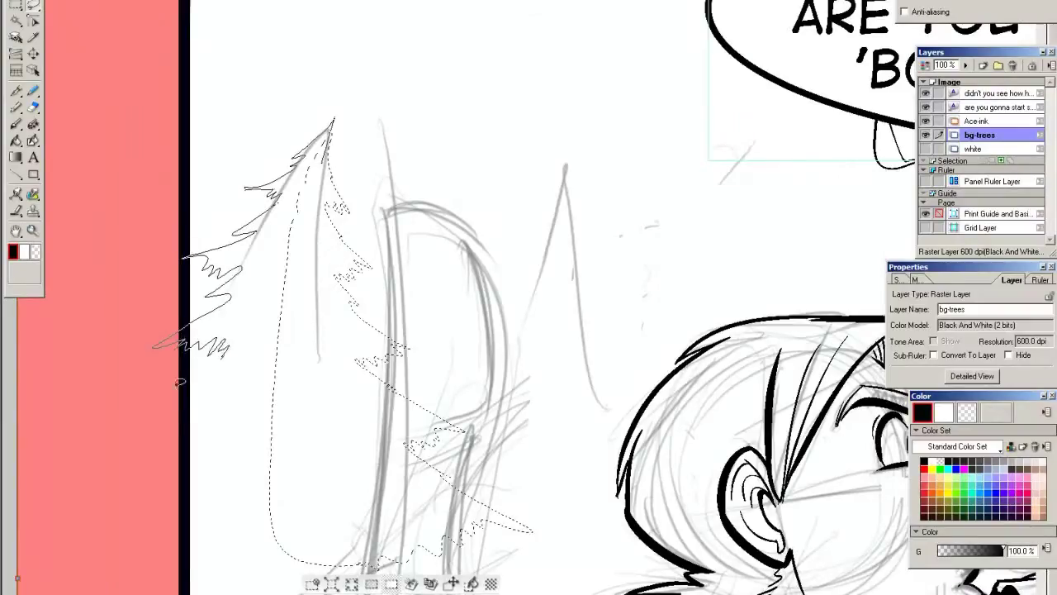
mouse_move(180, 382)
left_mouse_down()
mouse_move(99, 496)
mouse_move(297, 556)
left_mouse_up()
Add a second jagged pine tree to the selection, over the sketched peak just behind the smoking man's head.
left_click_drag(304, 327, 178, 309)
mouse_move(441, 147)
left_mouse_down()
mouse_move(382, 289)
mouse_move(265, 504)
mouse_move(438, 201)
mouse_move(468, 201)
mouse_move(495, 376)
mouse_move(620, 508)
left_mouse_up()
left_click_drag(671, 558, 430, 578)
Add a pine tree with ragged branches to the selection just beneath the man's outstretched hand.
left_click_drag(827, 529, 507, 509)
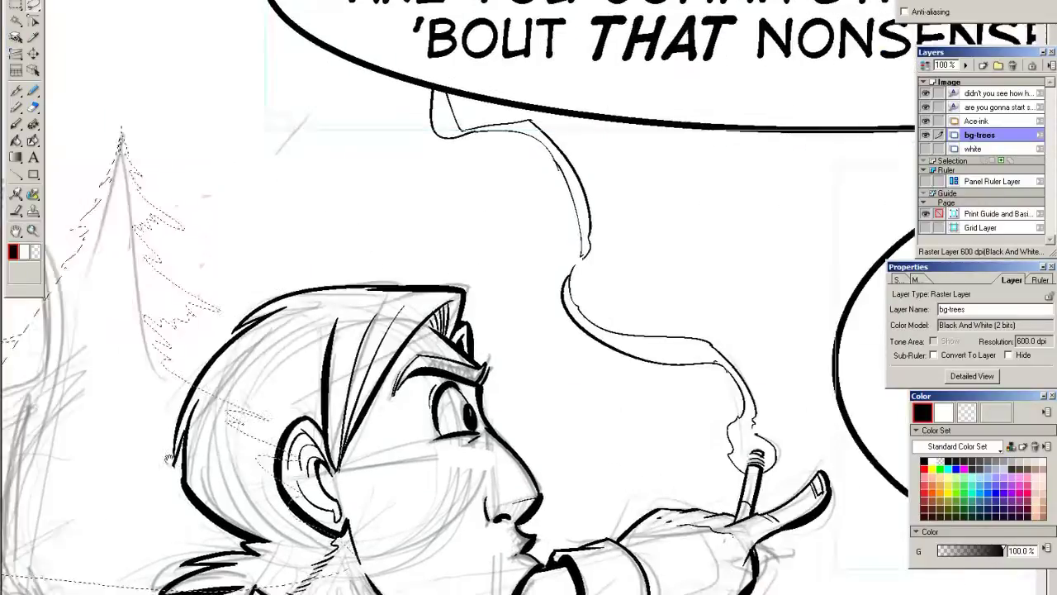
mouse_move(801, 590)
left_mouse_down()
mouse_move(816, 492)
mouse_move(751, 343)
mouse_move(654, 316)
mouse_move(606, 326)
mouse_move(488, 446)
mouse_move(494, 542)
mouse_move(590, 594)
left_mouse_up()
mouse_move(652, 291)
left_mouse_down()
mouse_move(485, 249)
mouse_move(562, 356)
mouse_move(611, 450)
mouse_move(433, 541)
left_mouse_up()
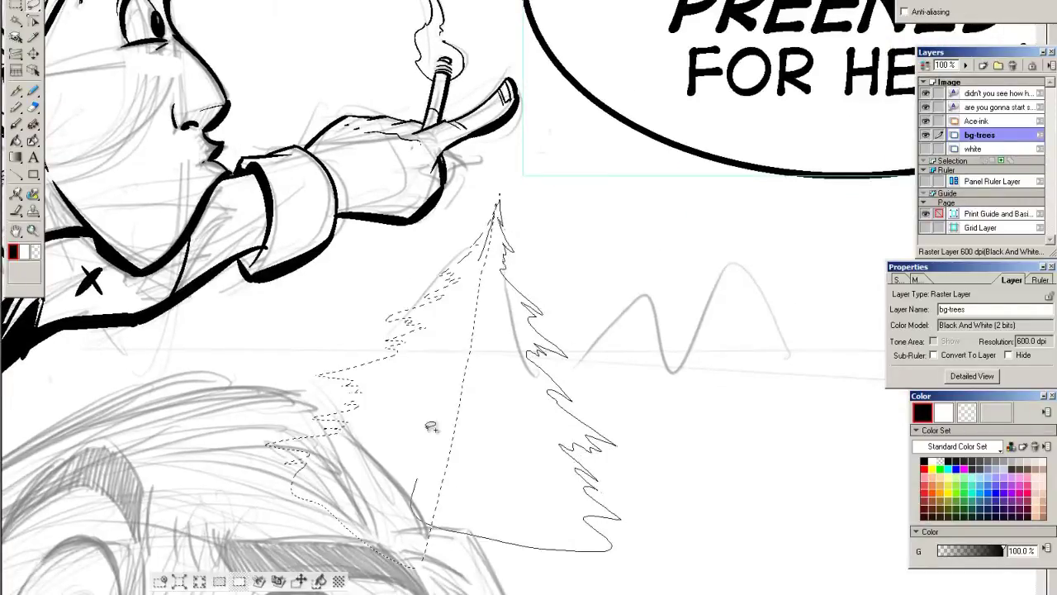
Add two smaller pine trees to the selection over the double-hump sketch line in the middle of the panel.
left_click_drag(451, 403, 246, 388)
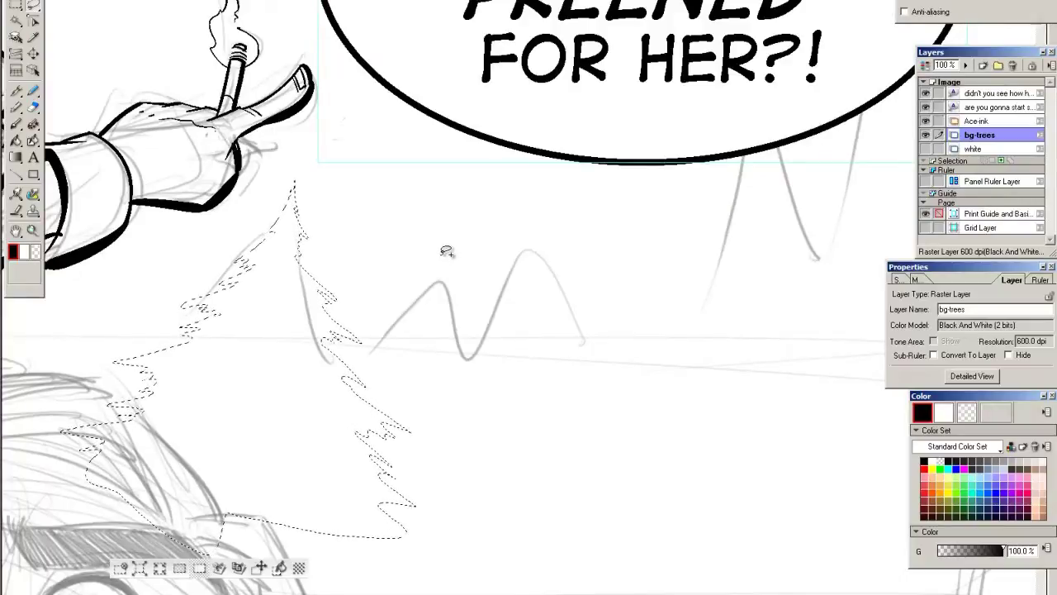
mouse_move(343, 355)
left_mouse_down()
mouse_move(342, 440)
mouse_move(398, 491)
mouse_move(450, 364)
mouse_move(455, 259)
left_mouse_up()
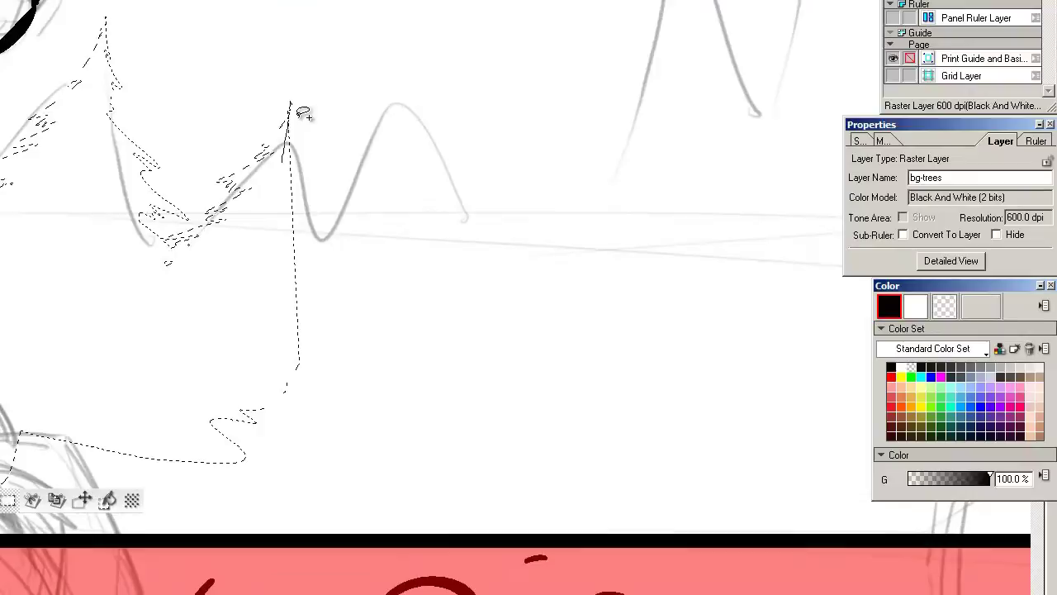
mouse_move(304, 113)
left_mouse_down()
mouse_move(343, 222)
mouse_move(335, 254)
mouse_move(392, 357)
mouse_move(240, 408)
left_mouse_up()
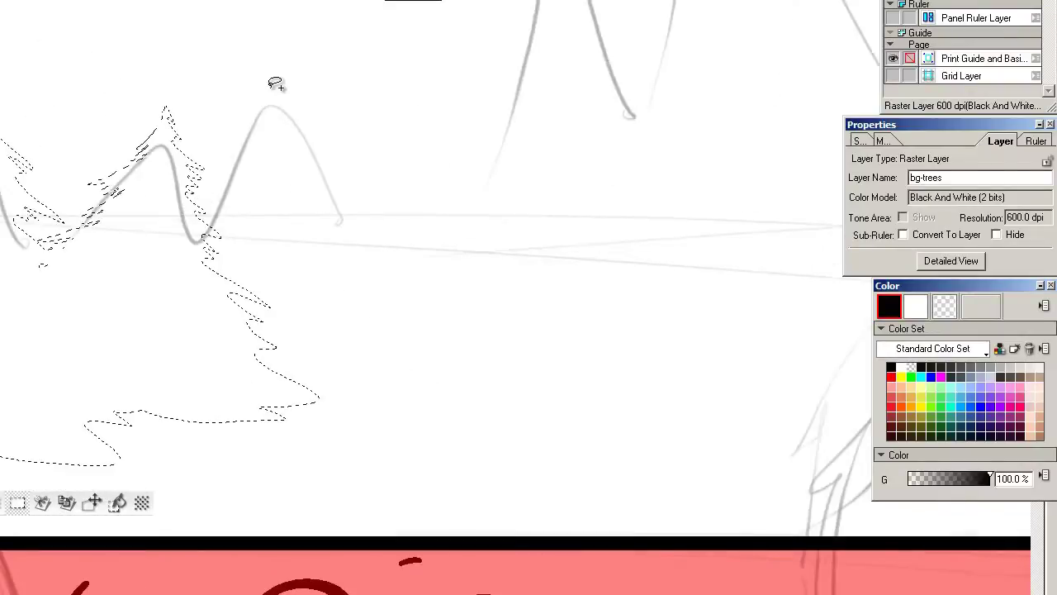
left_click_drag(562, 118, 497, 218)
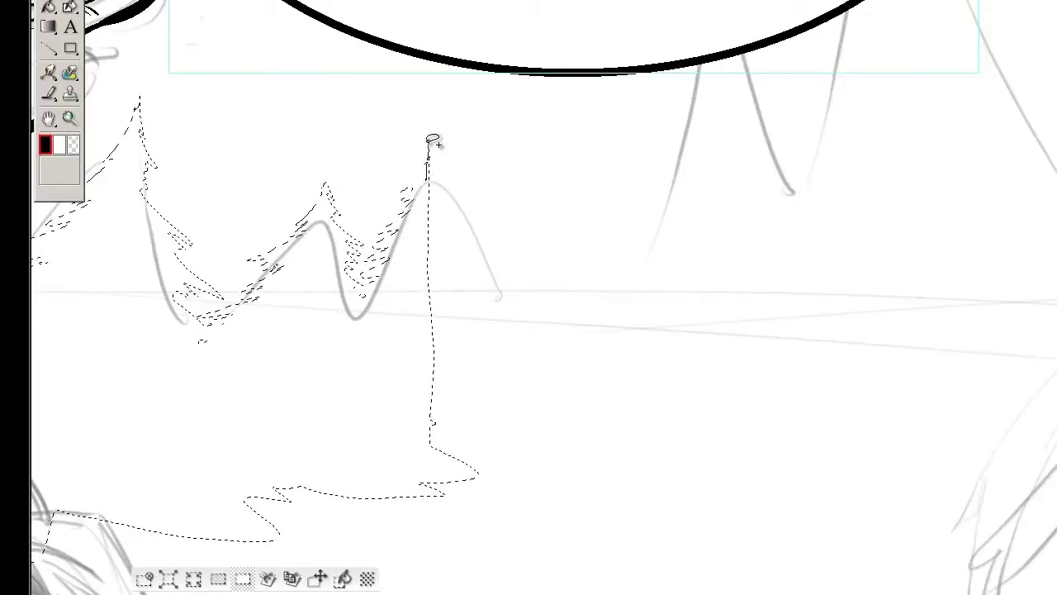
mouse_move(428, 144)
left_mouse_down()
mouse_move(464, 169)
mouse_move(453, 173)
mouse_move(464, 204)
left_mouse_up()
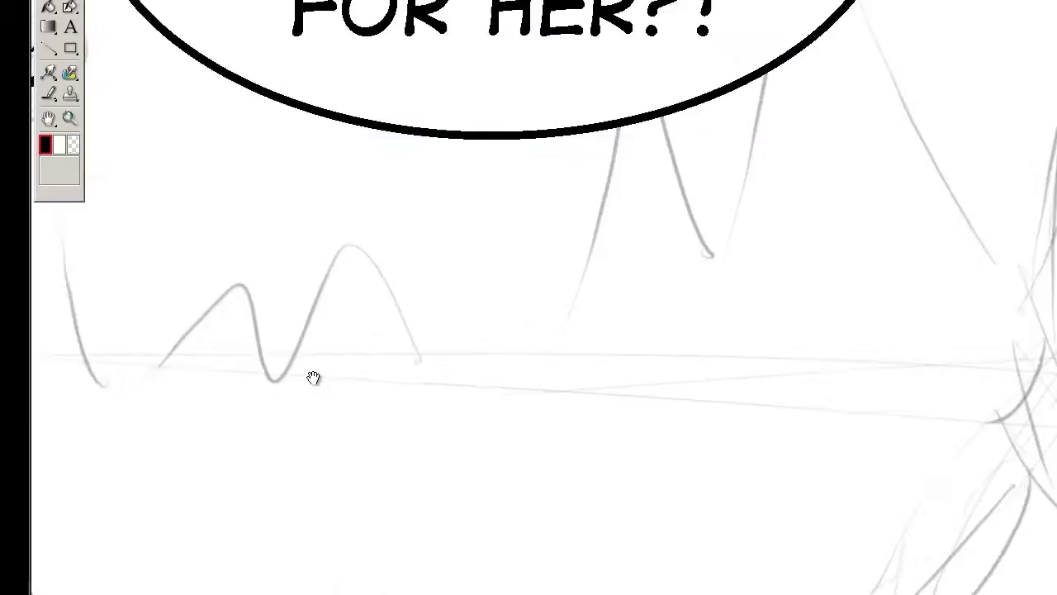
Add two tall pine trees to the selection beneath the "DIDN'T YOU SEE" balloon, with the taller one nearer the bearded man.
left_click_drag(311, 378, 228, 420)
left_click_drag(555, 89, 517, 140)
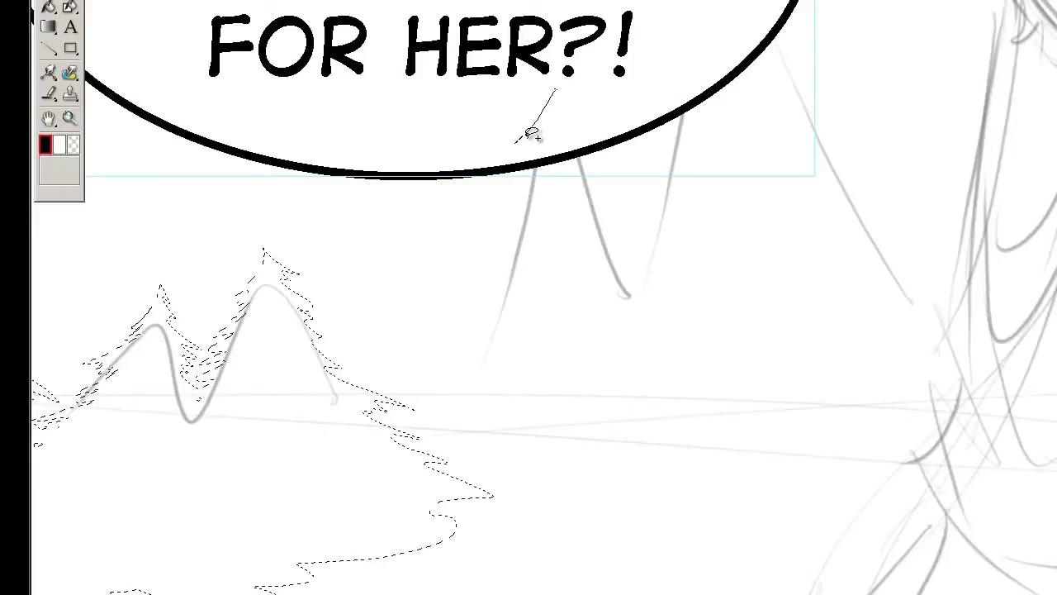
mouse_move(505, 207)
left_mouse_down()
mouse_move(435, 379)
mouse_move(560, 467)
left_mouse_up()
left_click_drag(445, 182, 384, 221)
left_click_drag(99, 225, 36, 241)
mouse_move(141, 214)
left_mouse_down()
mouse_move(159, 129)
mouse_move(192, 179)
mouse_move(179, 207)
mouse_move(225, 272)
mouse_move(220, 301)
mouse_move(281, 383)
mouse_move(122, 464)
left_mouse_up()
mouse_move(206, 51)
left_mouse_down()
mouse_move(175, 204)
mouse_move(136, 289)
mouse_move(111, 409)
left_mouse_up()
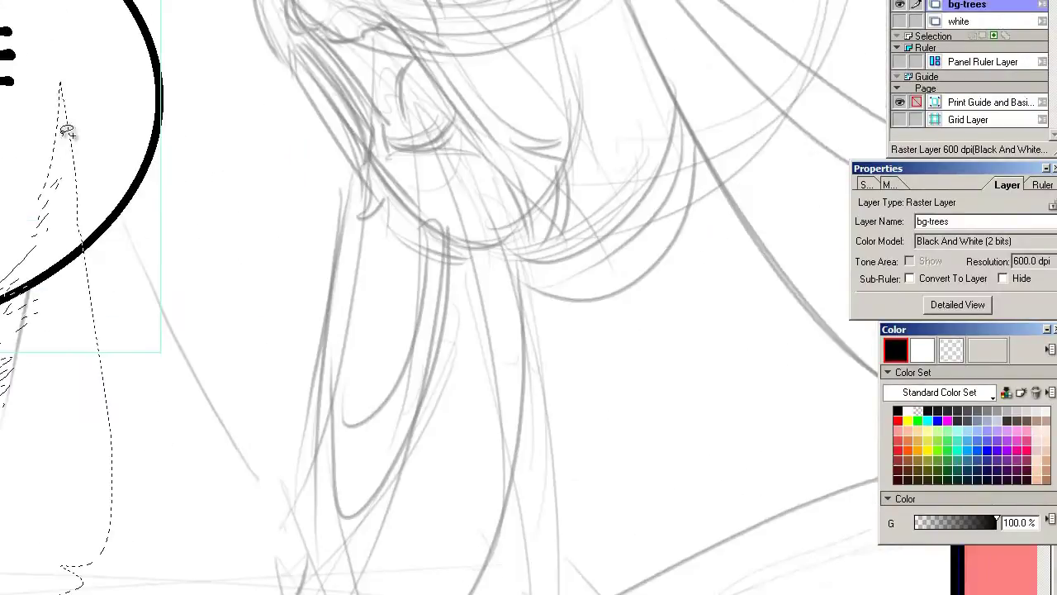
mouse_move(68, 130)
left_mouse_down()
mouse_move(148, 197)
mouse_move(170, 306)
mouse_move(319, 478)
mouse_move(39, 392)
left_mouse_up()
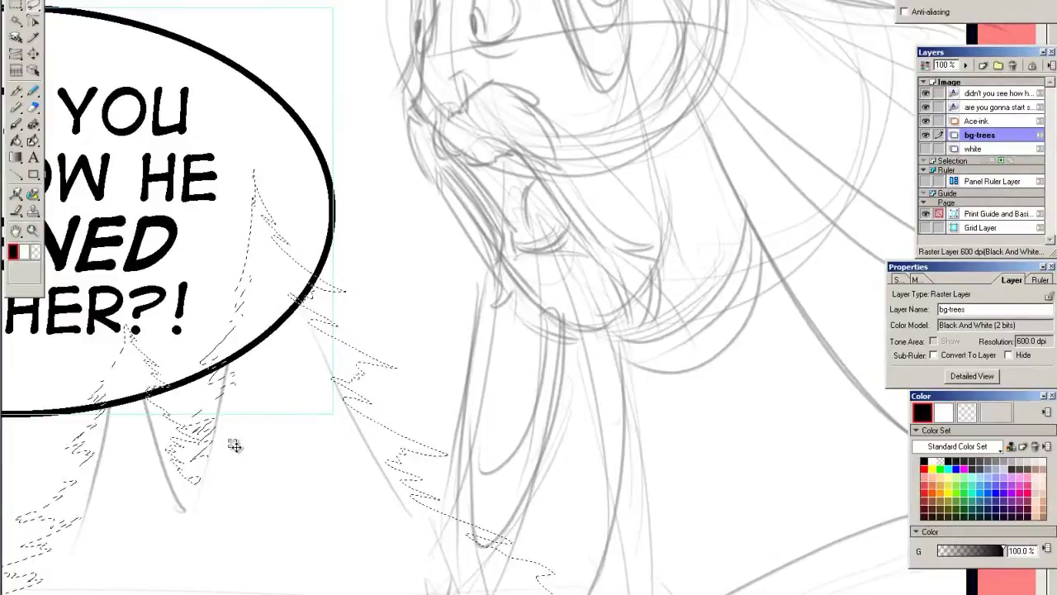
Add the whole area below the trees to the selection, joining them into one treeline that extends past the panel's lower border.
key("ctrl+minus")
mouse_move(259, 411)
left_mouse_down()
mouse_move(344, 272)
mouse_move(321, 325)
mouse_move(346, 301)
left_mouse_up()
left_click_drag(301, 223, 259, 302)
mouse_move(111, 403)
left_mouse_down()
mouse_move(616, 381)
mouse_move(784, 424)
left_mouse_up()
mouse_move(489, 333)
left_mouse_down()
mouse_move(525, 460)
mouse_move(405, 442)
mouse_move(491, 308)
left_mouse_up()
left_click_drag(283, 415, 406, 323)
key("ctrl+minus")
key("ctrl+minus")
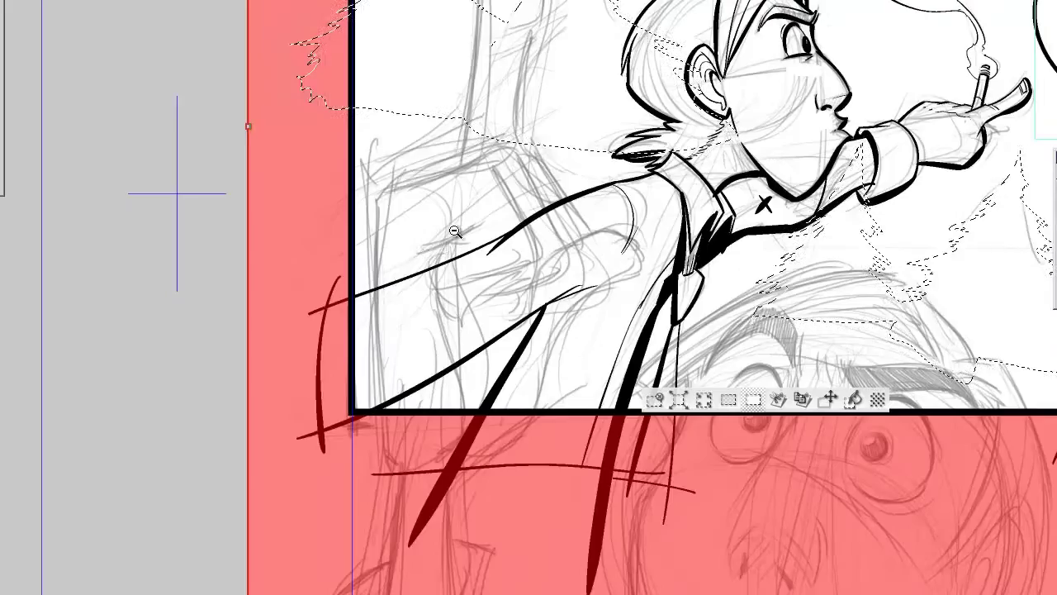
left_click_drag(668, 448, 309, 464)
mouse_move(388, 447)
left_mouse_down()
mouse_move(426, 431)
mouse_move(468, 434)
left_mouse_up()
mouse_move(467, 254)
left_mouse_down()
mouse_move(413, 187)
mouse_move(55, 147)
mouse_move(9, 482)
mouse_move(71, 593)
left_mouse_up()
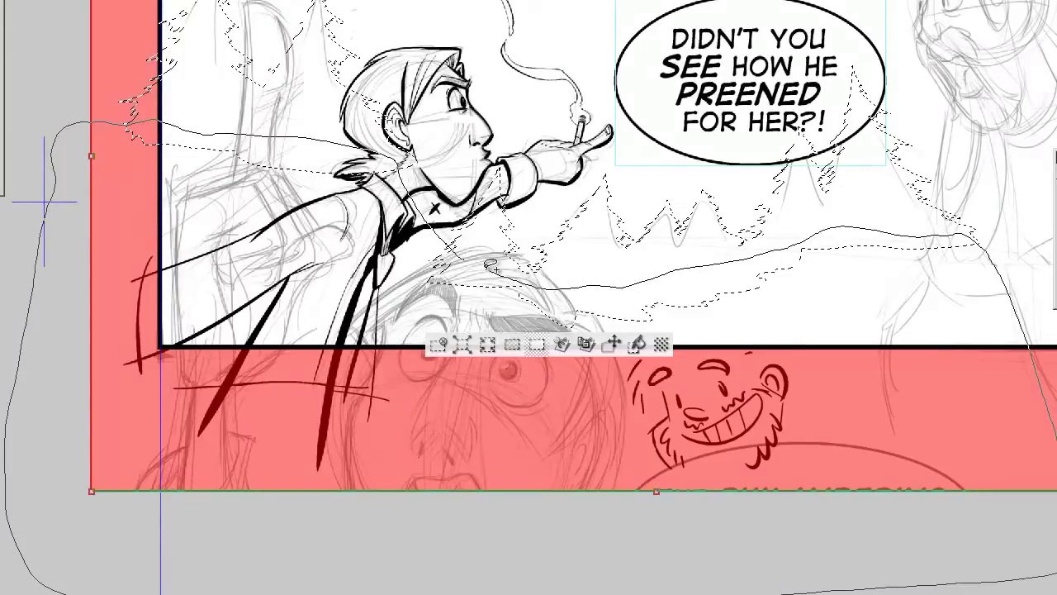
left_click_drag(497, 270, 489, 261)
left_click_drag(218, 282, 94, 286)
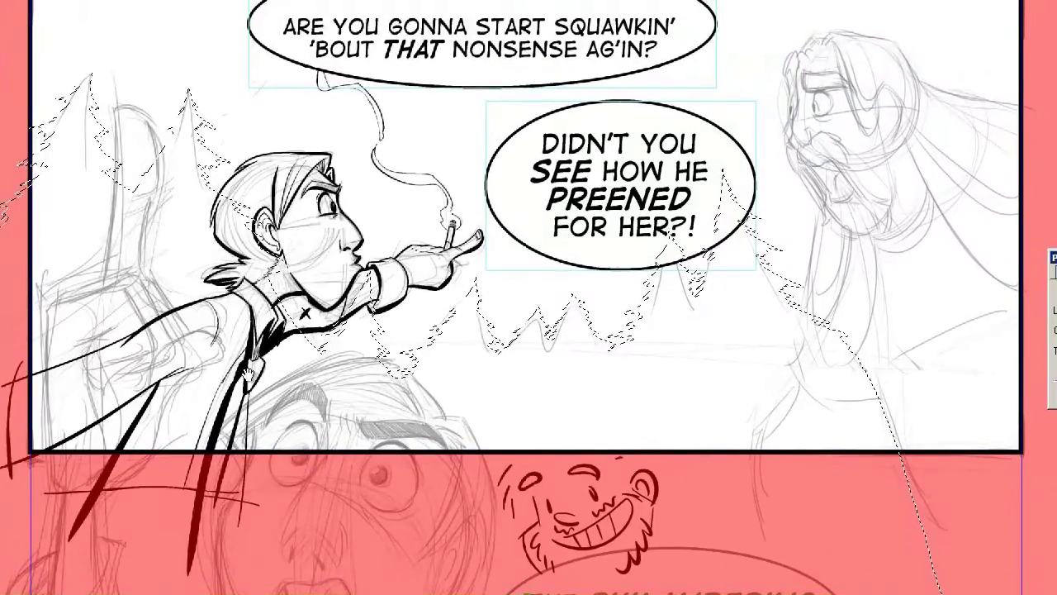
Try a bottom-to-top and a left-to-right black gradient fill inside the treeline selection, undoing each attempt.
left_click(289, 345, "alt")
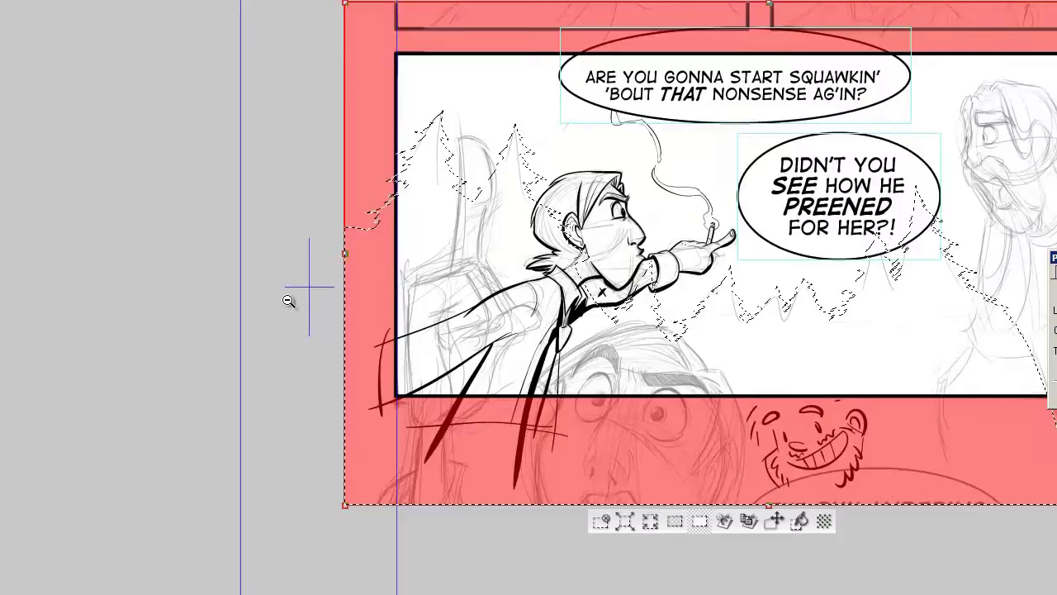
left_click(462, 362, "alt")
left_click_drag(461, 354, 230, 297)
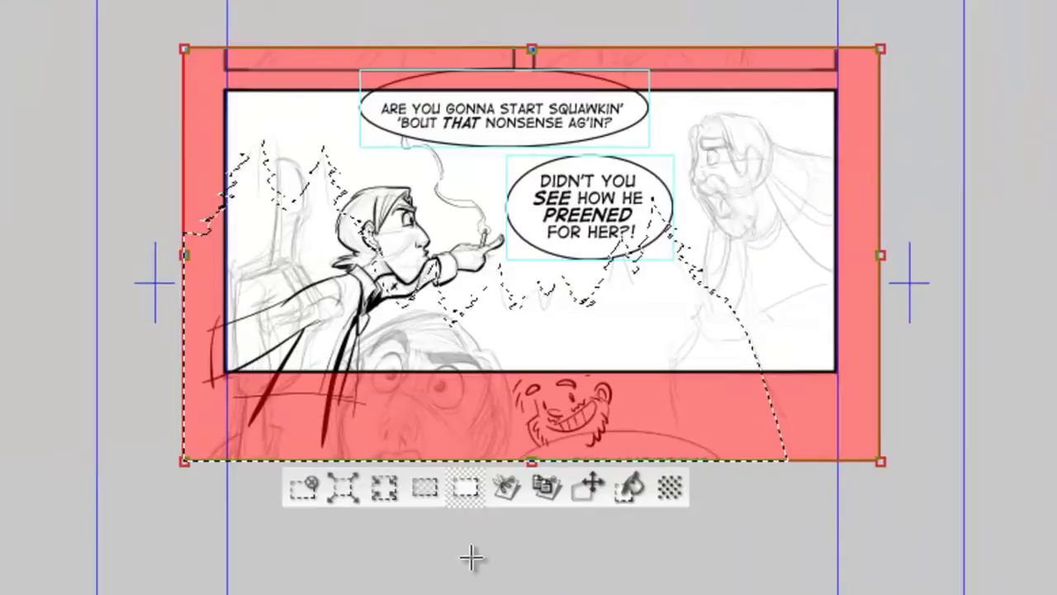
left_click_drag(484, 547, 487, 77)
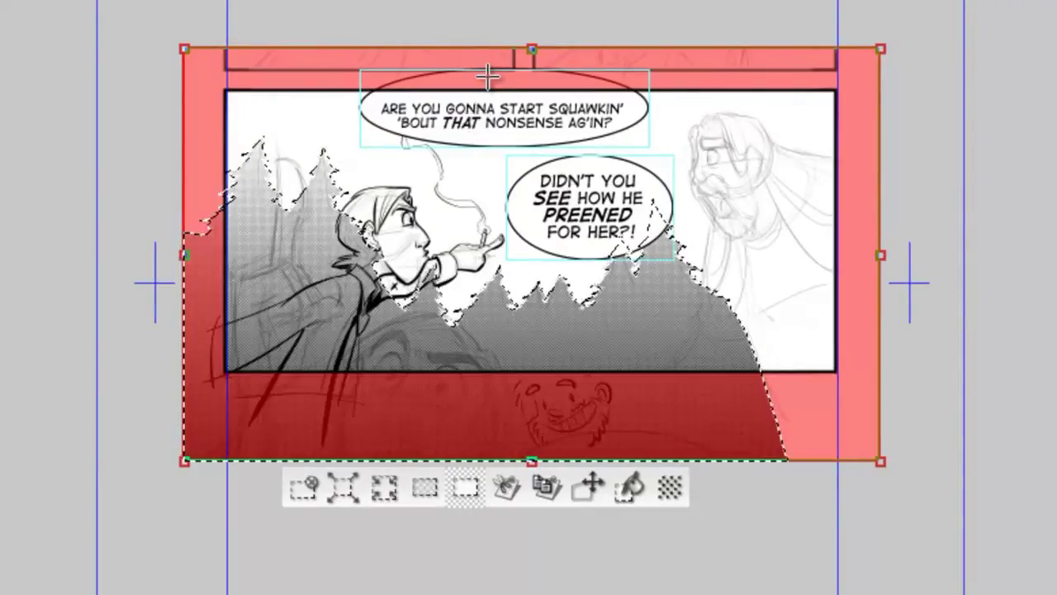
left_click_drag(276, 286, 740, 211)
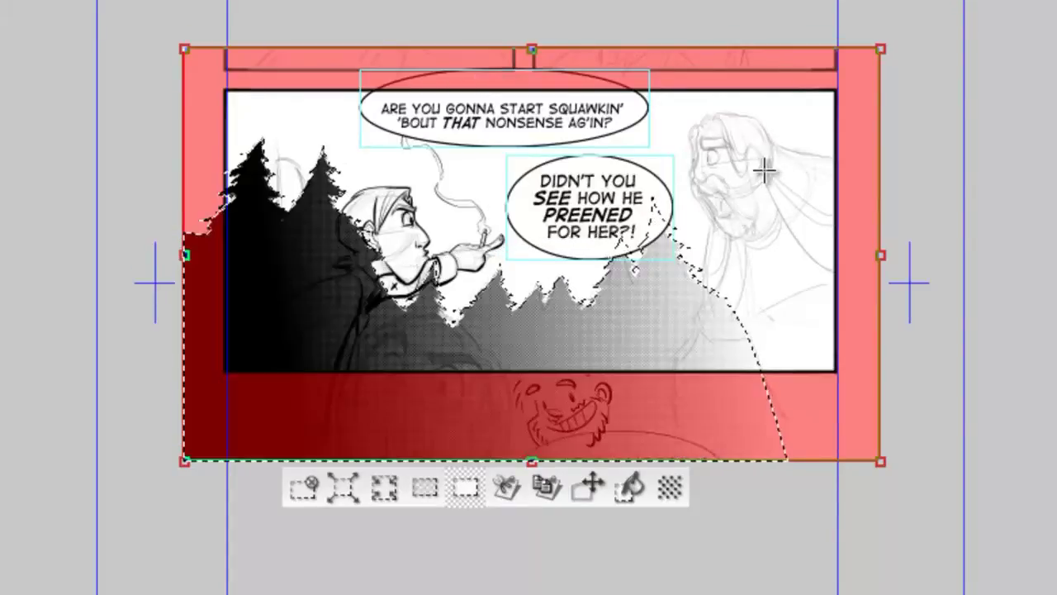
key("ctrl+z")
left_click_drag(466, 354, 496, 344)
key("ctrl+z")
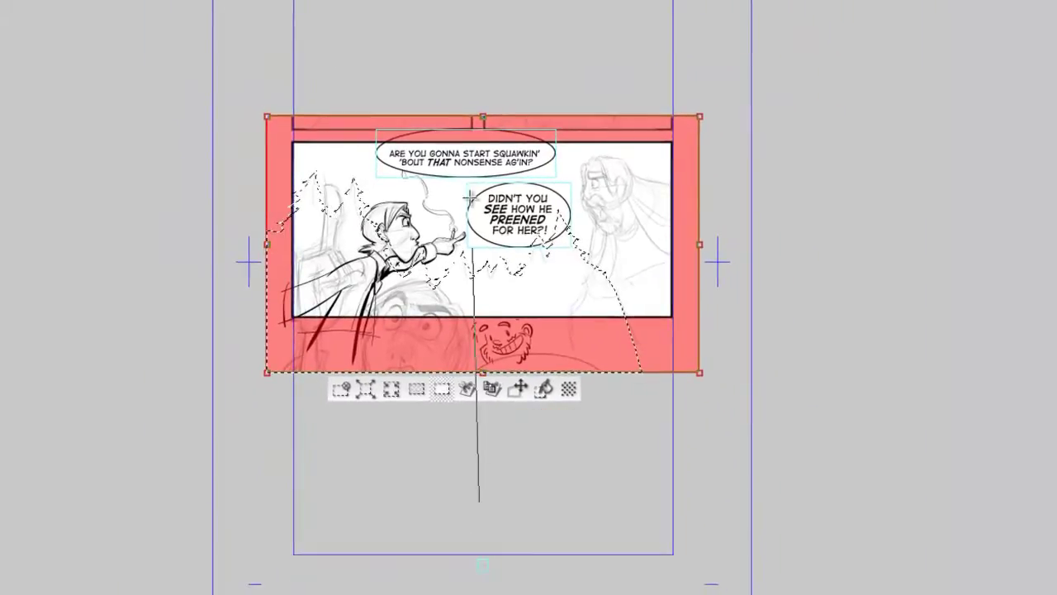
Try two longer bottom-to-top gradient fills in the treeline selection, each starting below the panel, undoing each attempt.
left_click_drag(470, 198, 468, 33)
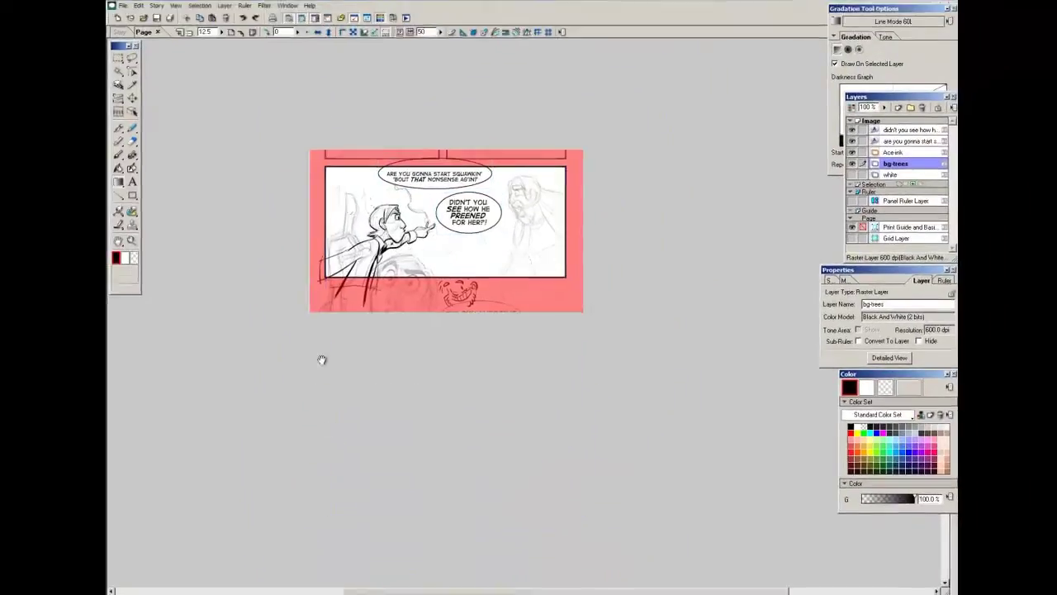
mouse_move(322, 360)
left_mouse_down()
mouse_move(321, 330)
mouse_move(361, 320)
mouse_move(350, 295)
left_mouse_up()
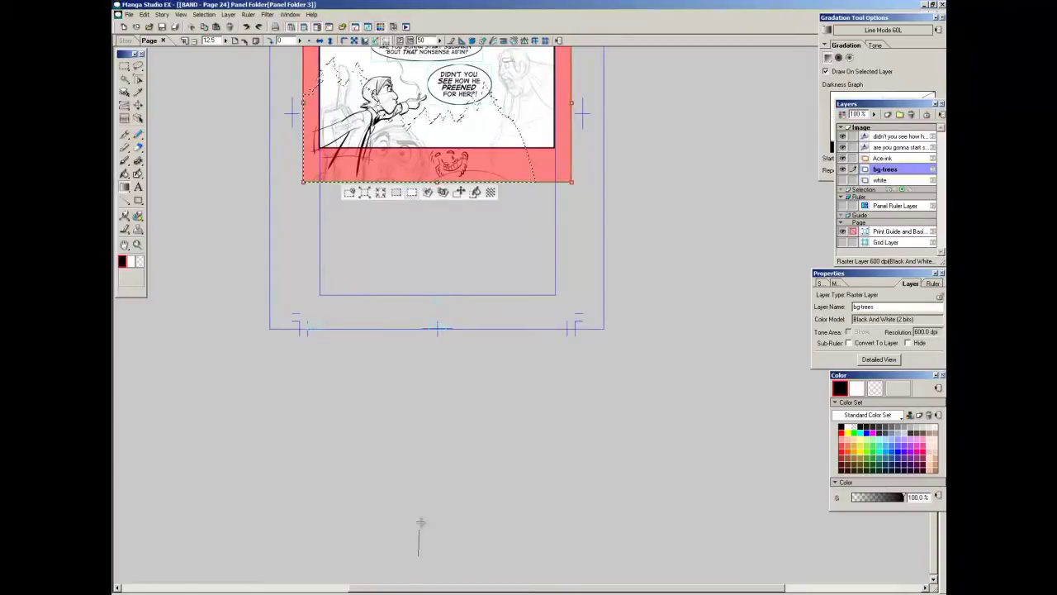
left_click_drag(427, 132, 422, 45)
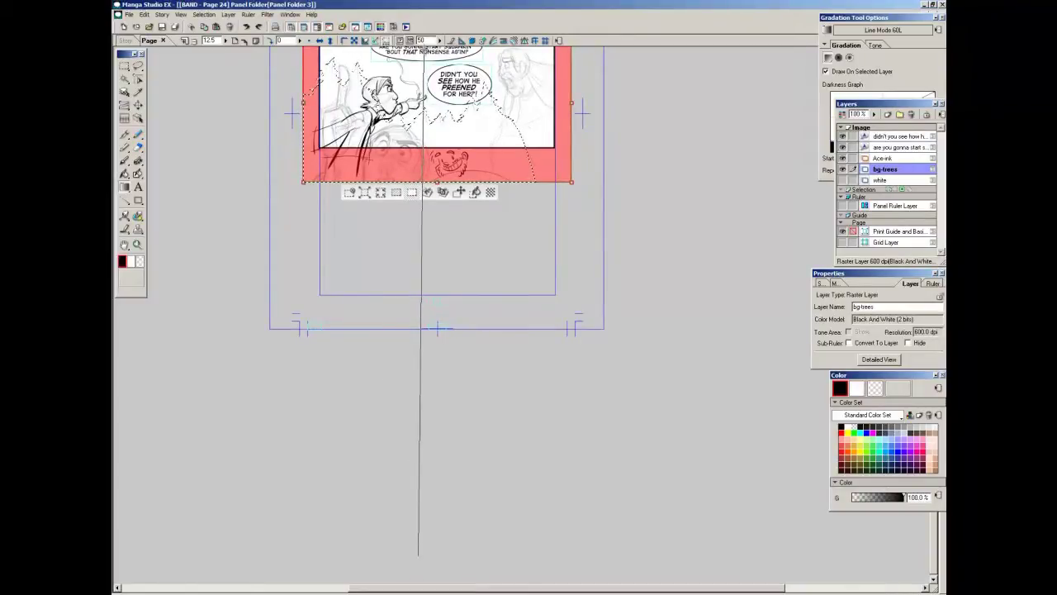
left_click_drag(421, 41, 422, 43)
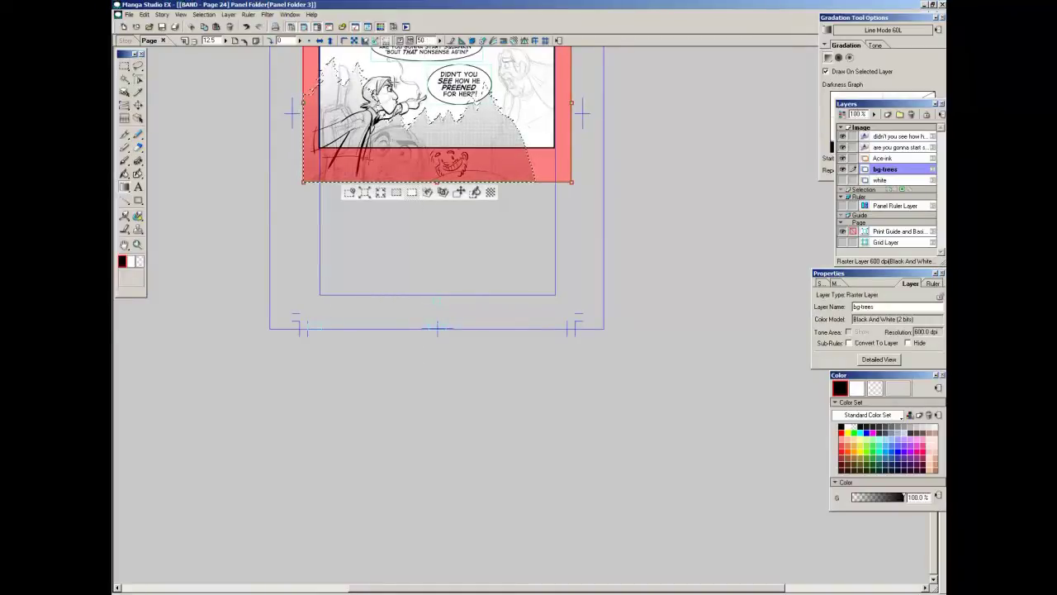
key("ctrl+z")
Fill the treeline selection with a vertical gradient running from just below the panel to far above the page.
left_click_drag(360, 257, 338, 541)
left_click_drag(254, 458, 252, 535)
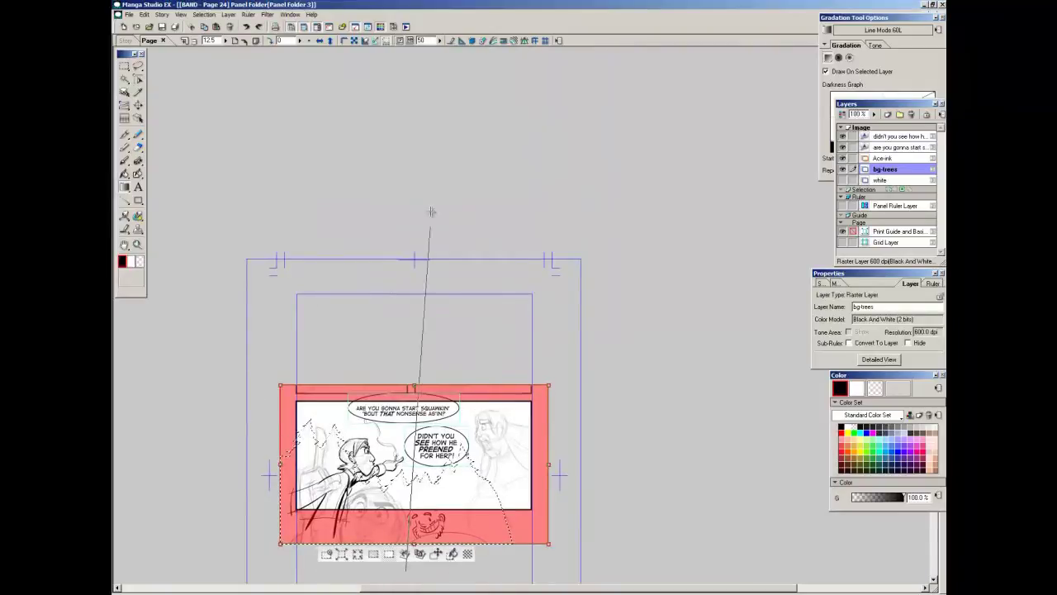
left_click_drag(431, 212, 421, 54)
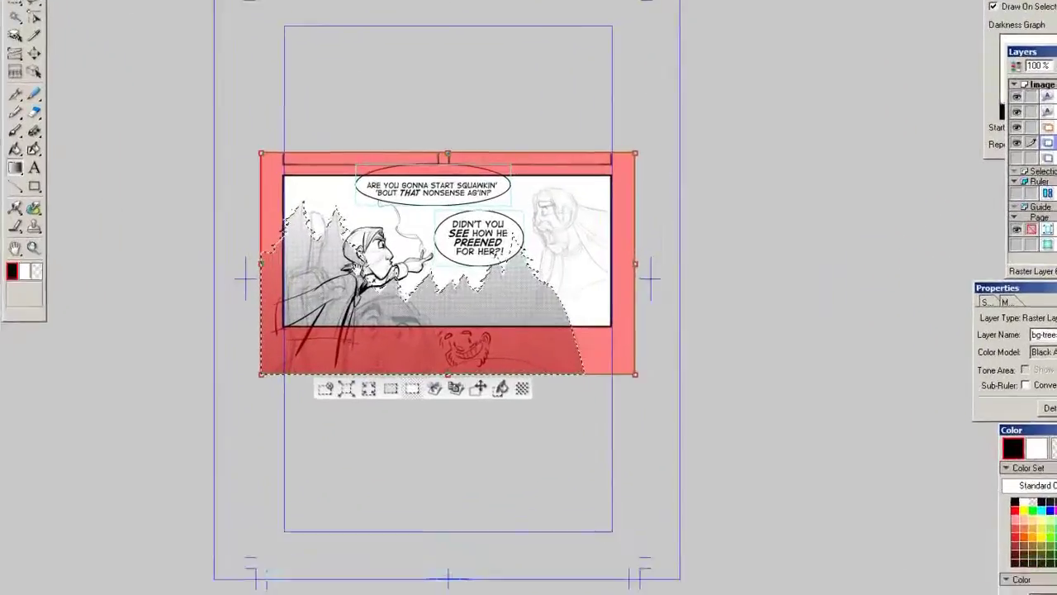
Subtract jagged Lasso shapes along the right sides of the pines from the treeline selection to keep those parts light.
key("ctrl+plus")
key("ctrl+plus")
left_click_drag(489, 358, 203, 270)
key("ctrl+minus")
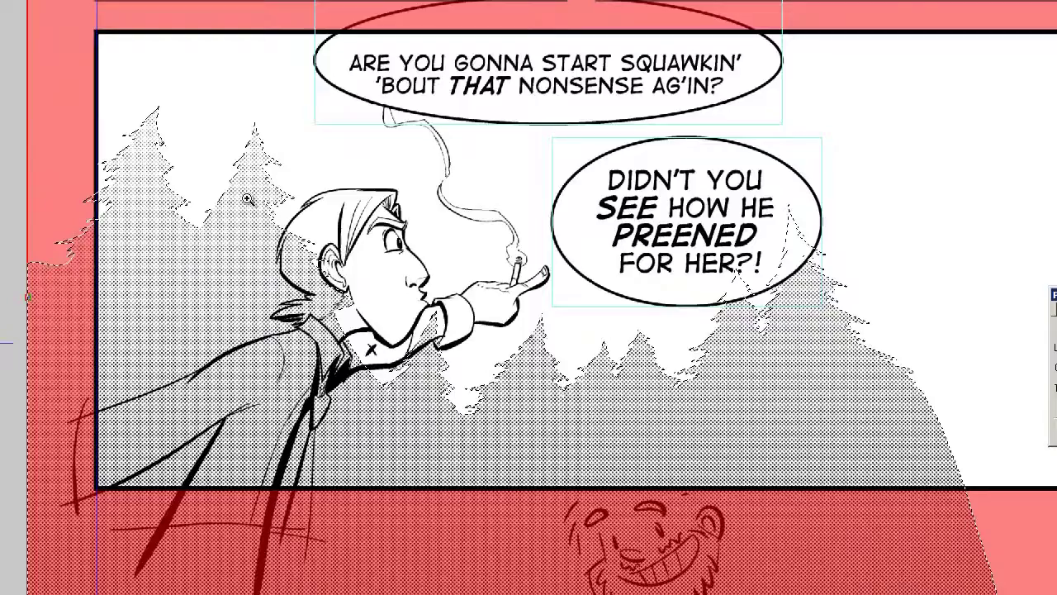
left_click(255, 205)
left_click(435, 264)
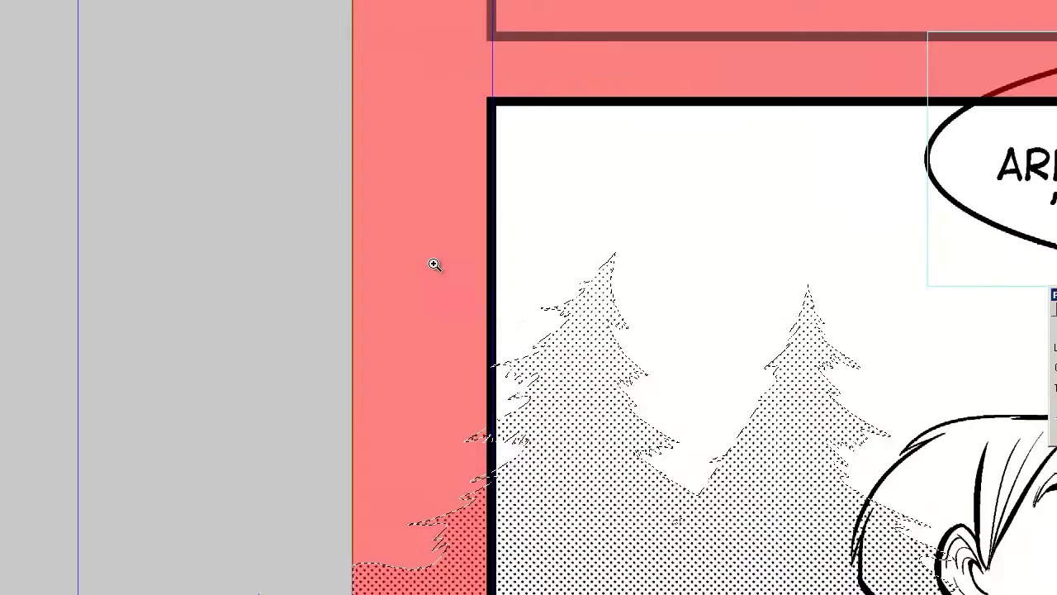
left_click(569, 346)
left_click_drag(615, 317, 371, 327)
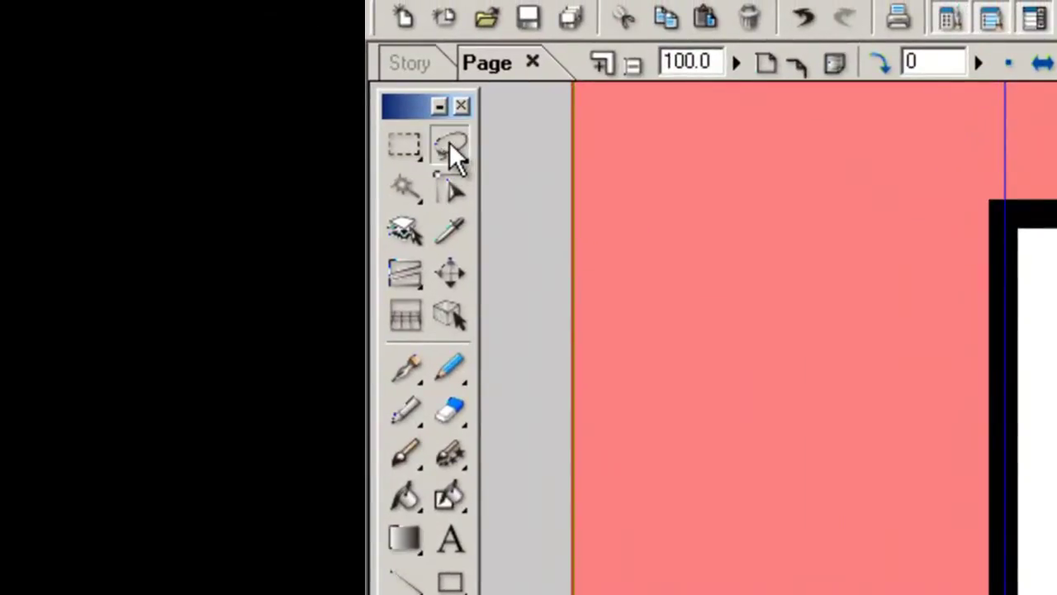
left_click(450, 148)
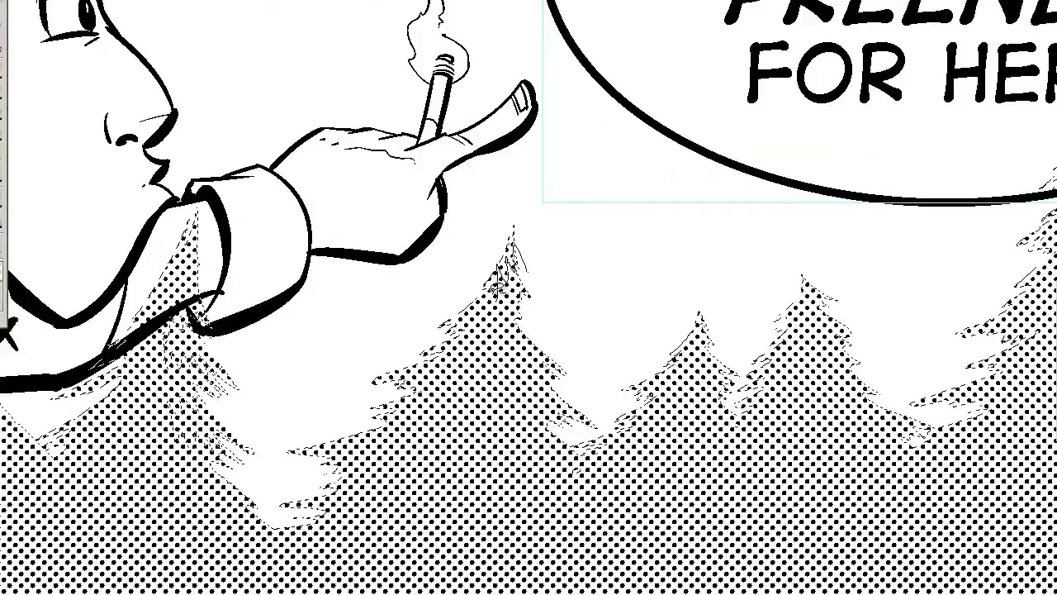
left_click_drag(501, 334, 529, 425)
left_click_drag(702, 396, 429, 384)
left_click_drag(426, 310, 446, 364)
left_click_drag(529, 347, 383, 402)
mouse_move(387, 322)
left_mouse_down()
mouse_move(405, 360)
mouse_move(436, 318)
mouse_move(417, 320)
left_mouse_up()
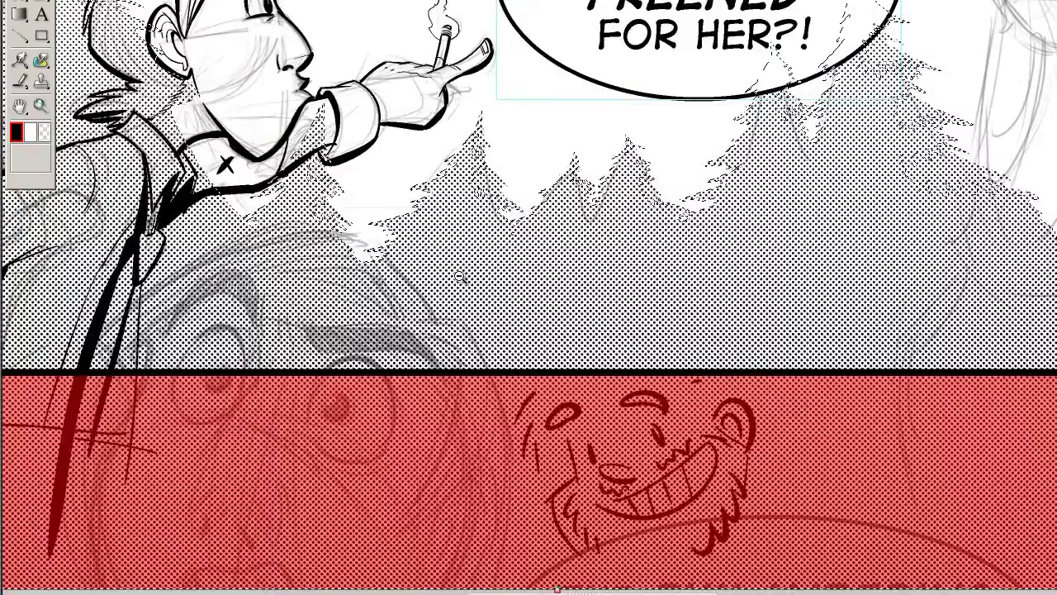
Apply a second vertical gradient to the reduced treeline selection, from below the page to far above the panel, and deselect.
left_click(463, 277, "alt")
left_click(489, 307, "alt")
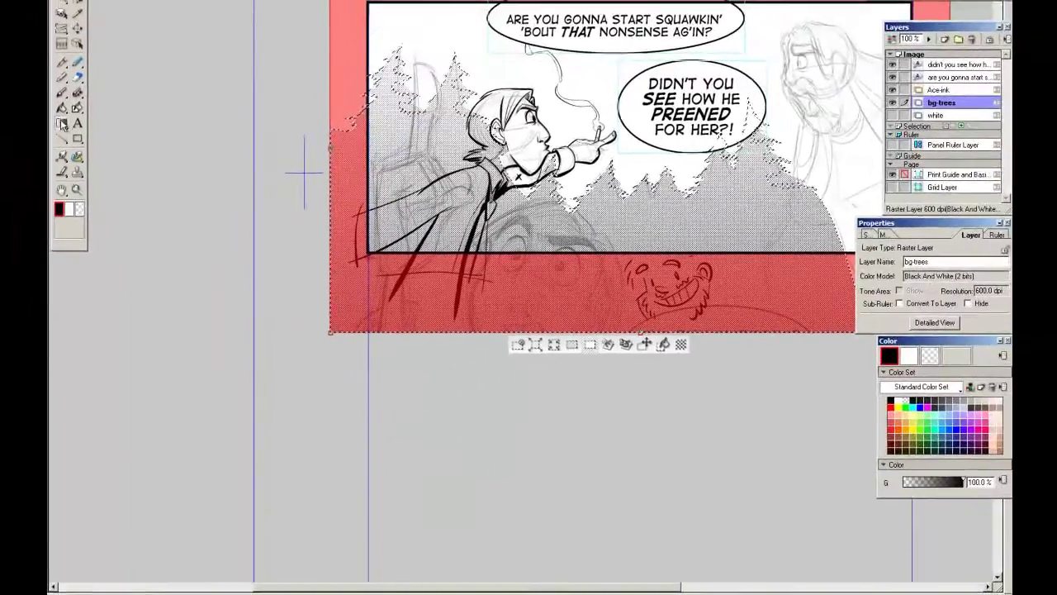
left_click(470, 327, "alt")
left_click_drag(613, 322, 442, 316)
left_click_drag(380, 375, 299, 362)
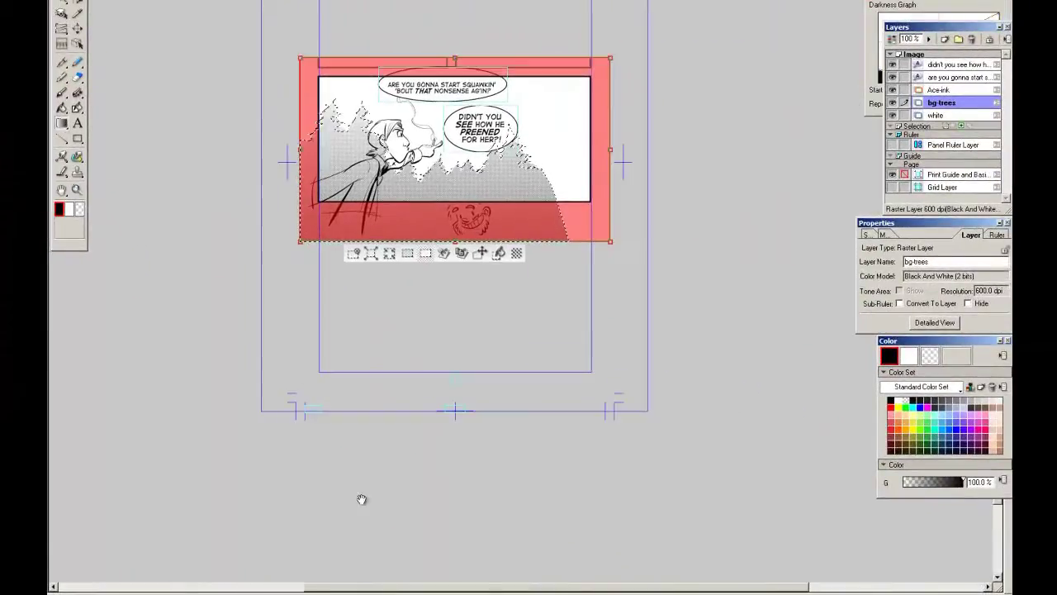
left_click_drag(376, 564, 434, 14)
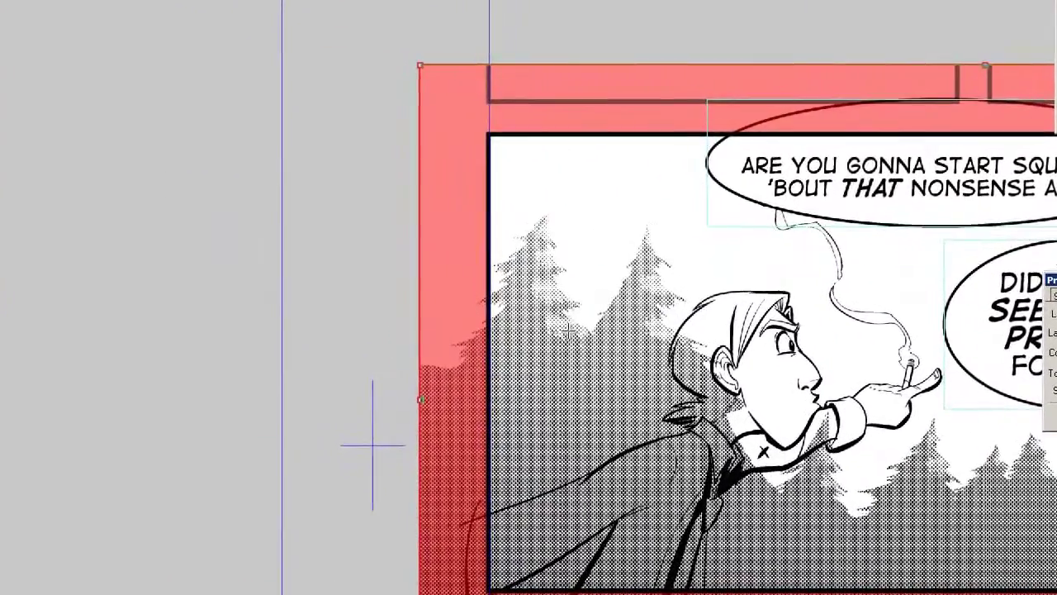
left_click(459, 254)
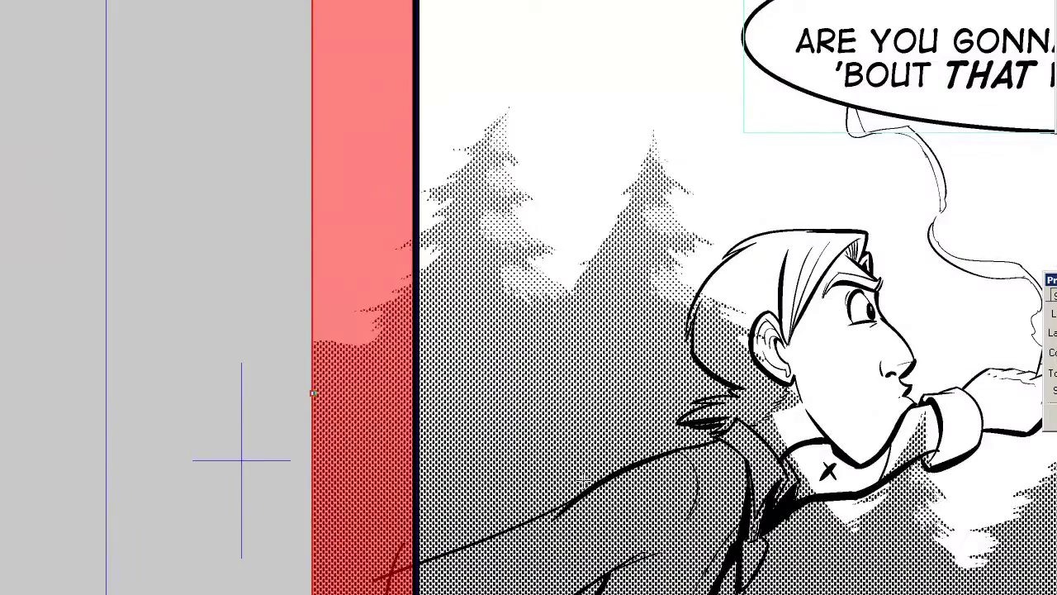
Create a 600 dpi Black And White (2 bits) raster layer named ace-alpha.
left_click_drag(602, 539, 381, 464)
left_click(388, 469, "alt")
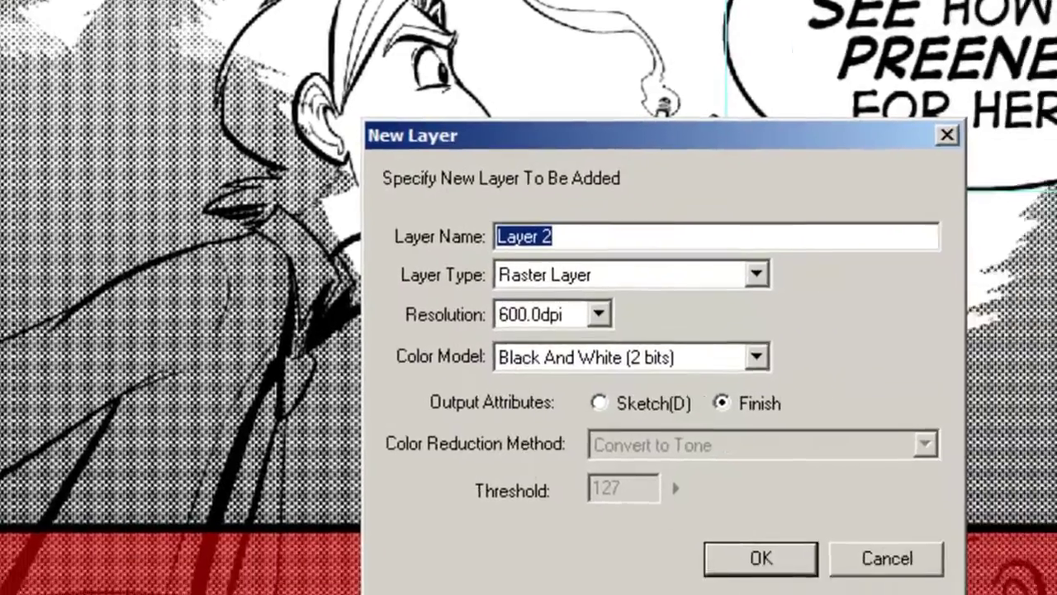
type("ace-alpha")
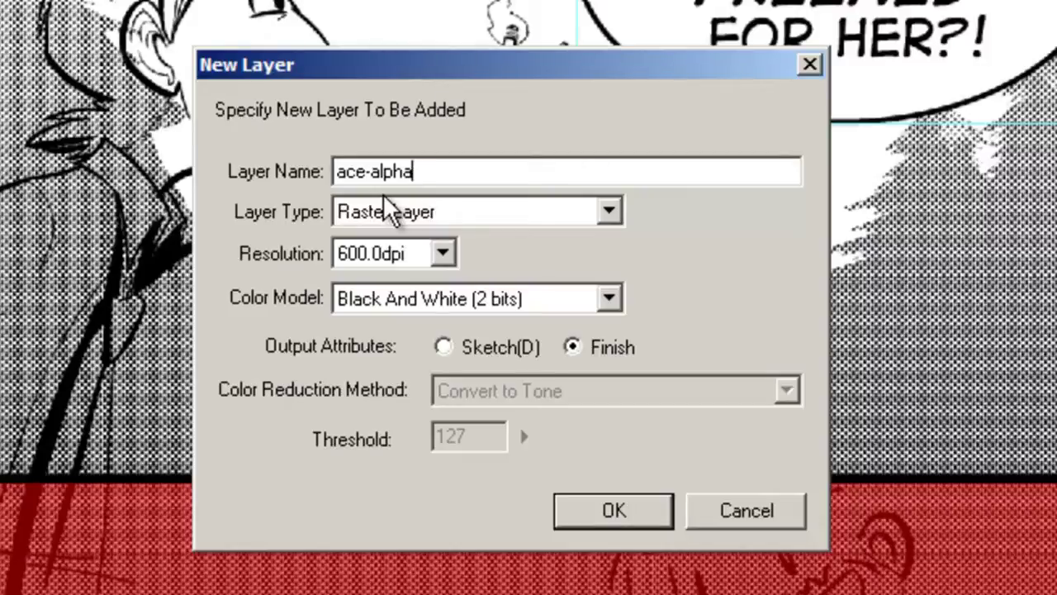
left_click(590, 513)
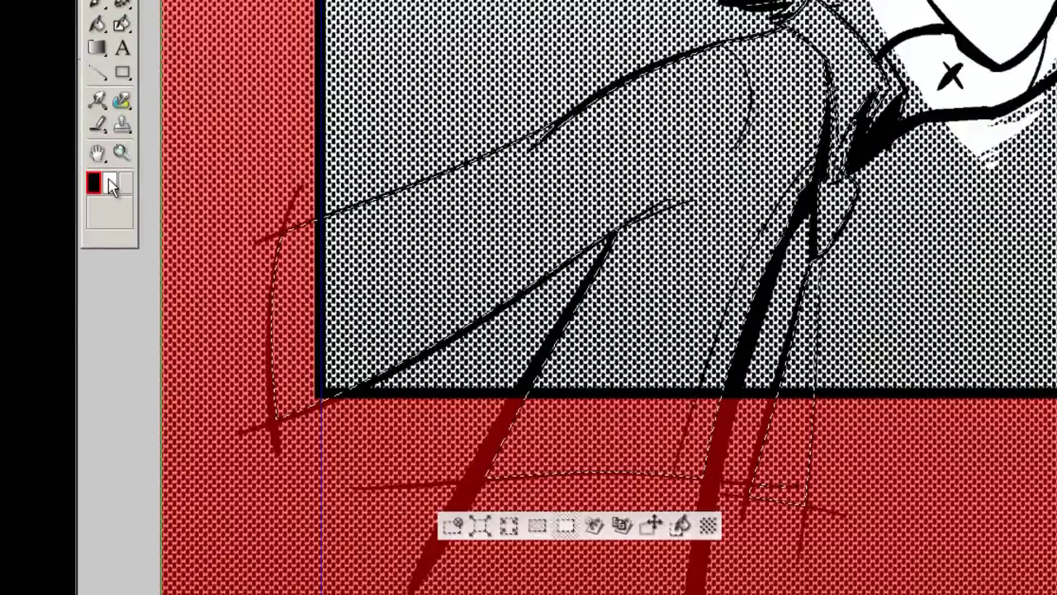
Set the drawing color to white and try filling the selected shirt areas on the ace-alpha layer, undoing the fill.
left_click(110, 184)
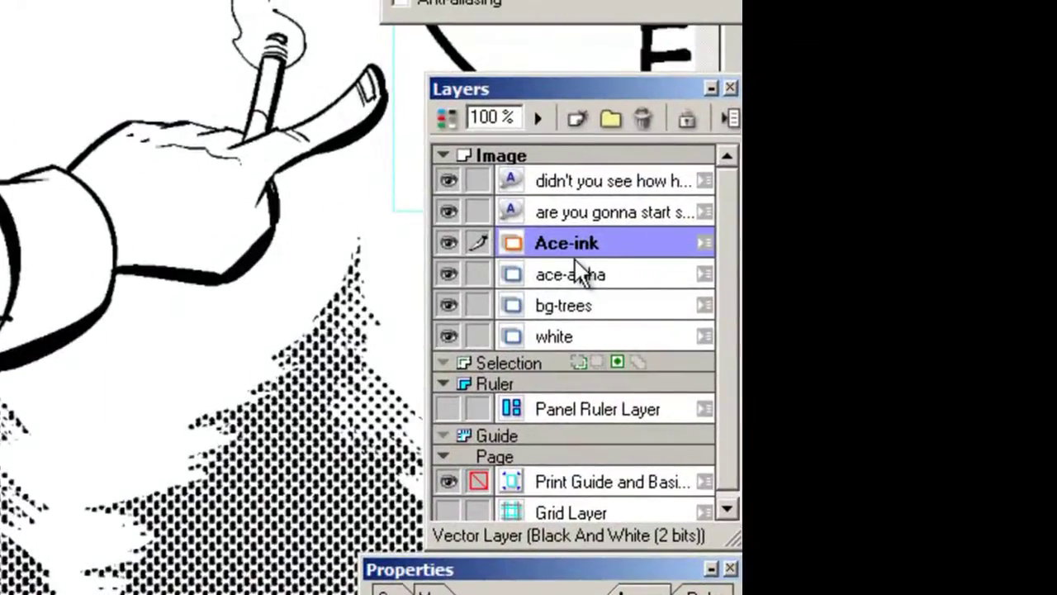
left_click(583, 281)
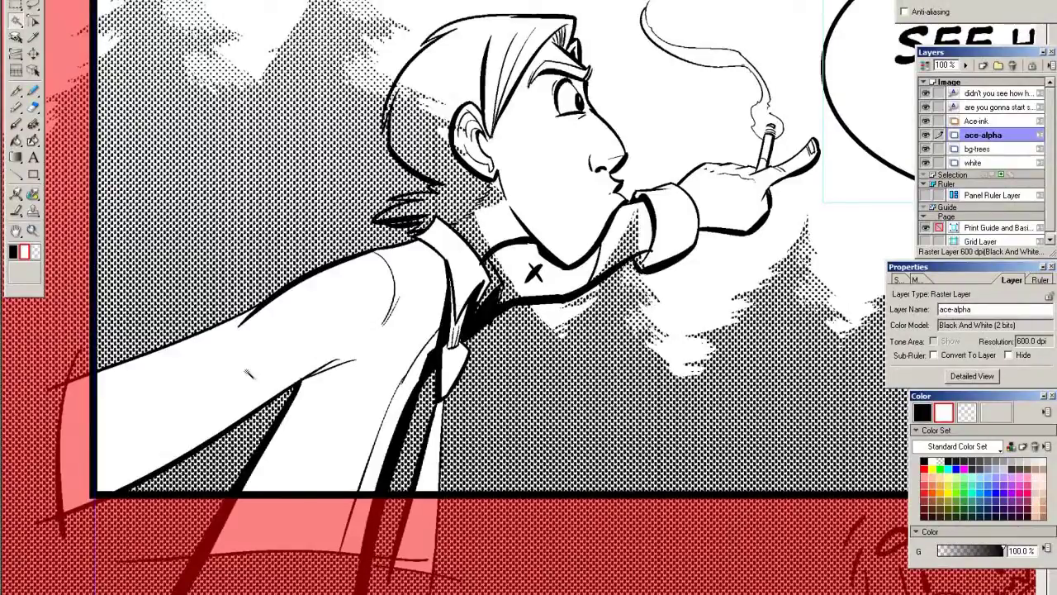
key("ctrl+z")
Select the area outside the smoking character on the Ace-ink layer and invert the selection to cover his whole figure.
left_click_drag(182, 453, 212, 400)
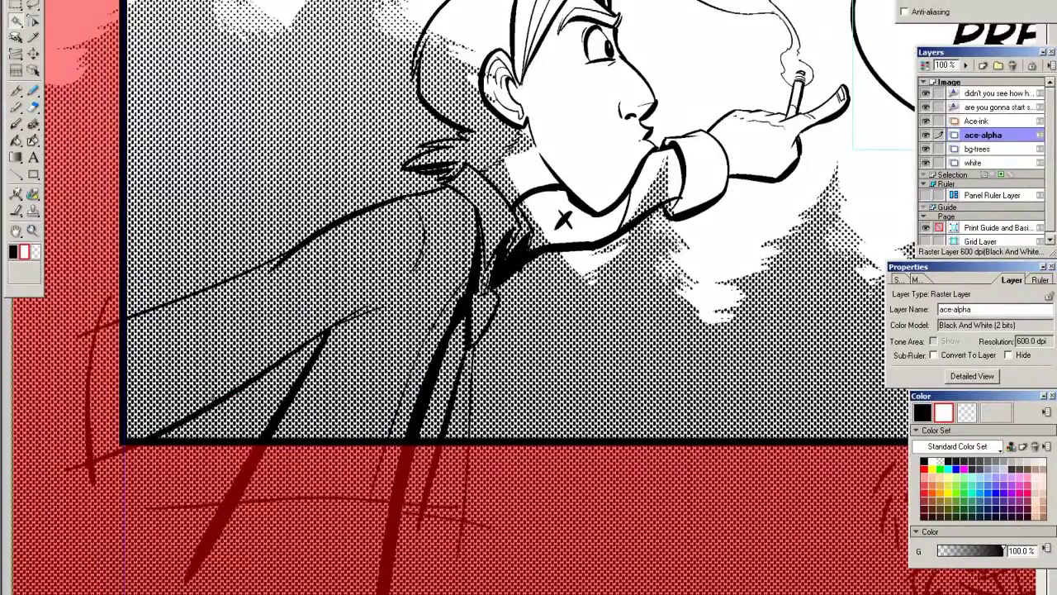
left_click_drag(266, 216, 240, 309)
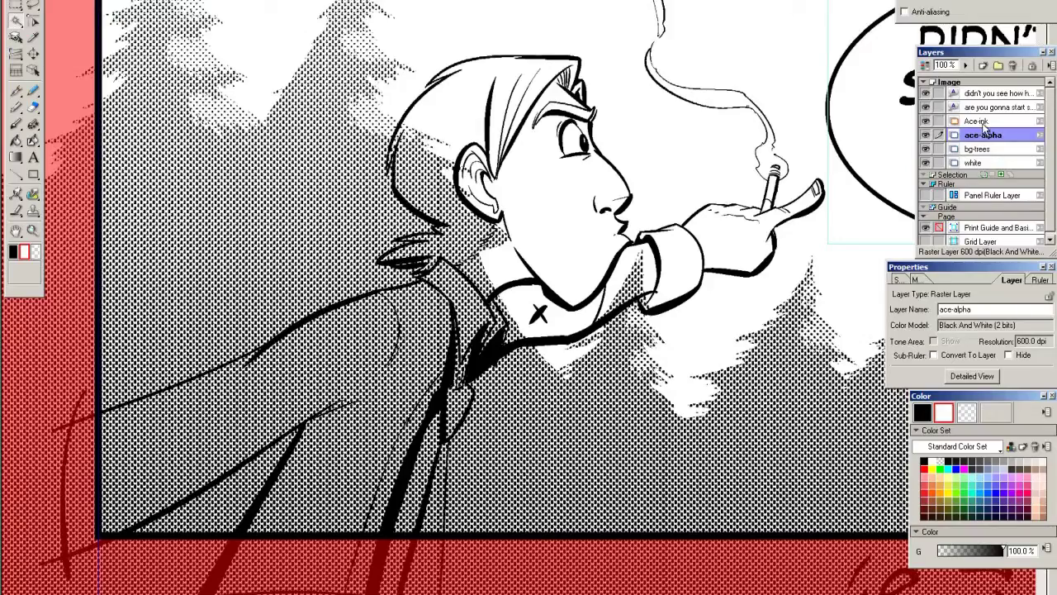
left_click(978, 121)
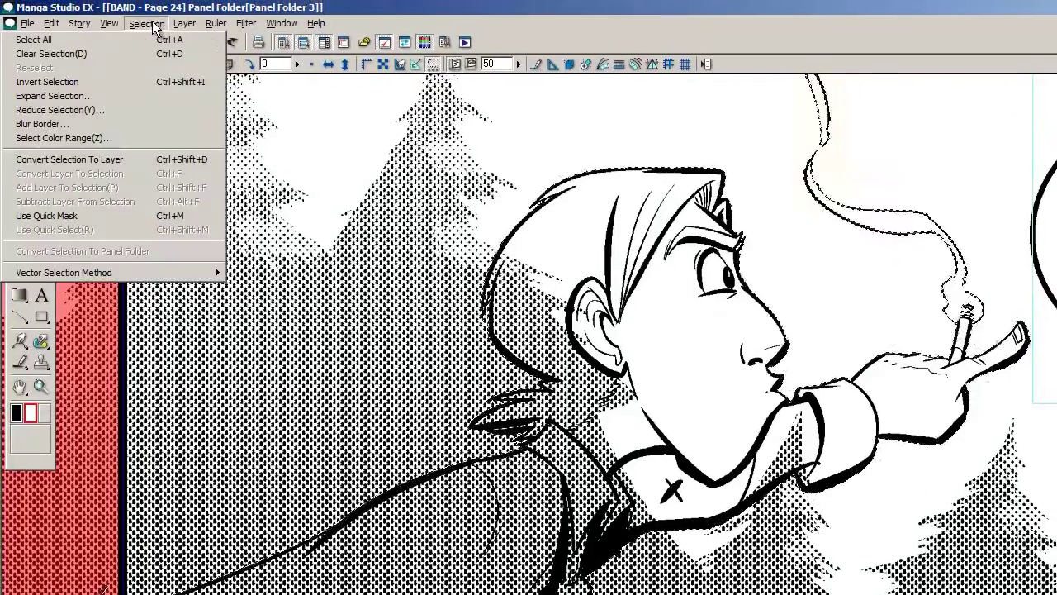
left_click(81, 83)
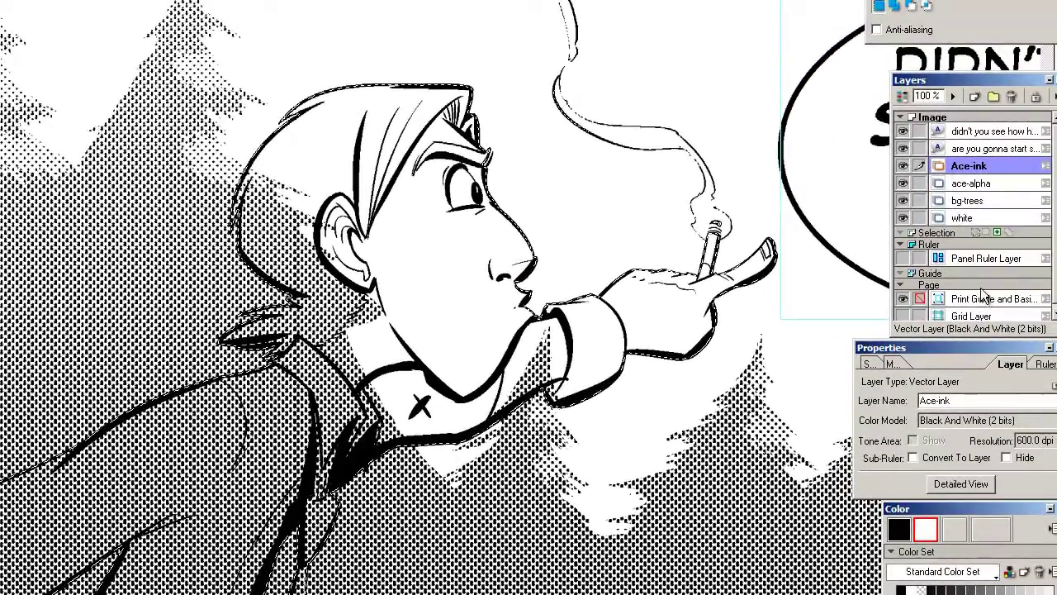
Fill the character's silhouette selection with white on the ace-alpha layer and clear the selection.
left_click(975, 183)
key("alt+Delete")
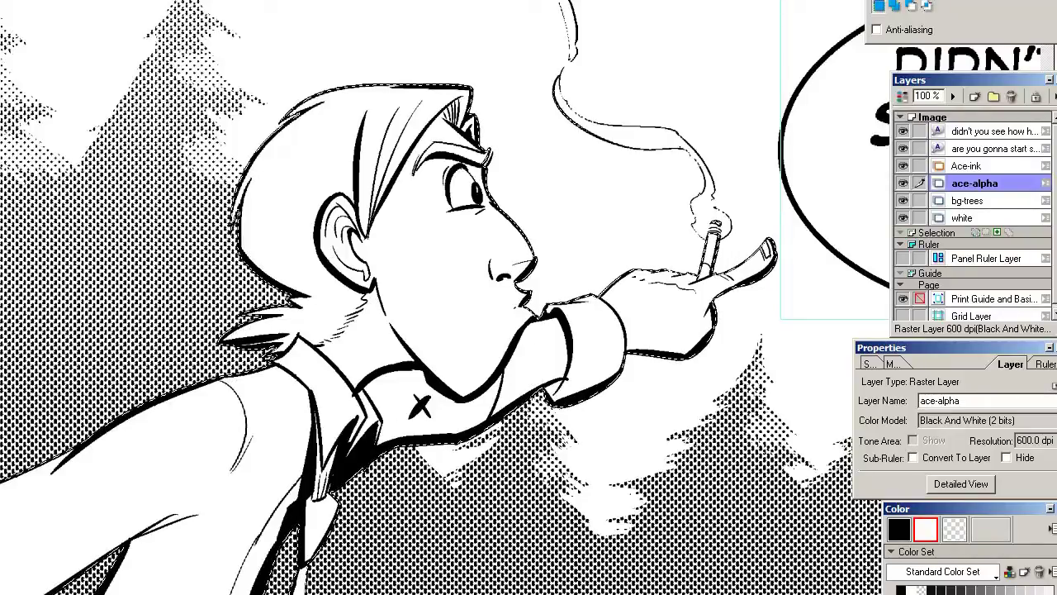
key("ctrl+d")
key("ctrl+minus")
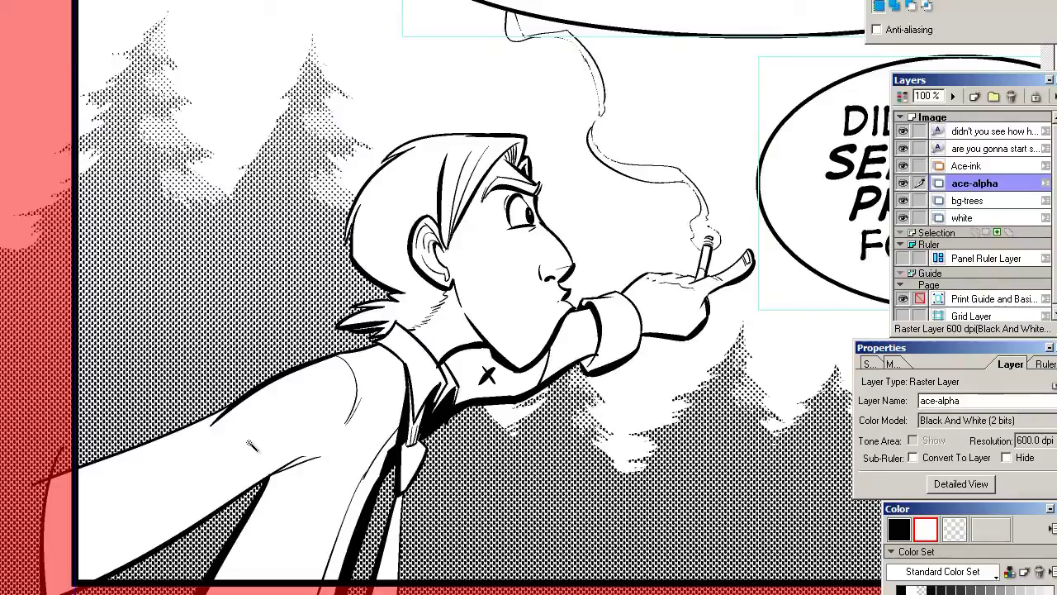
Create a Black And White (2 bits) raster layer named ace-tones above ace-alpha.
mouse_move(963, 183)
left_mouse_down()
mouse_move(964, 149)
mouse_move(963, 182)
left_mouse_up()
left_click(975, 97)
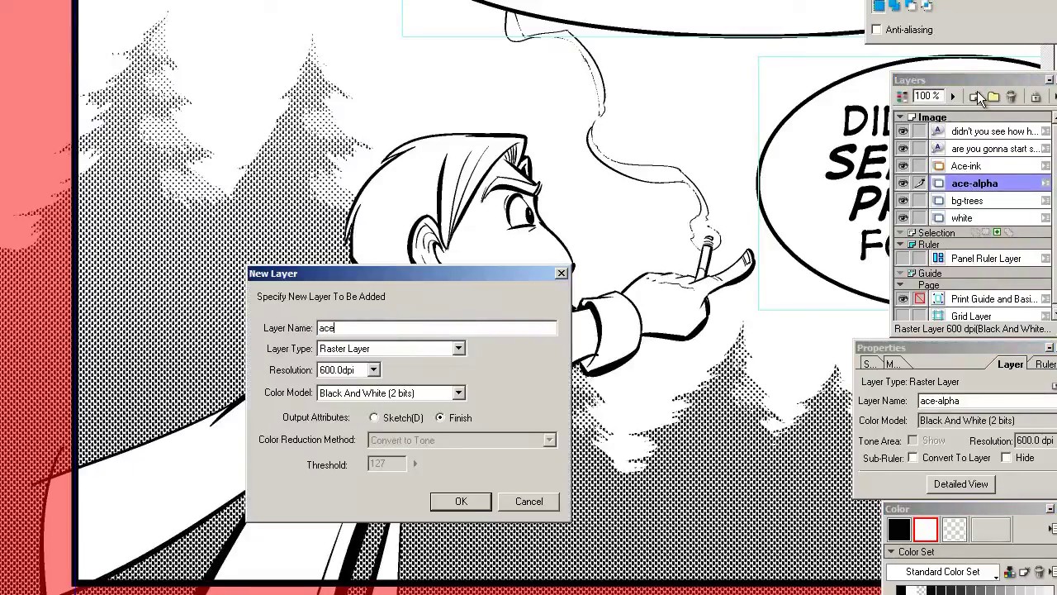
type("ace-tones")
key("Return")
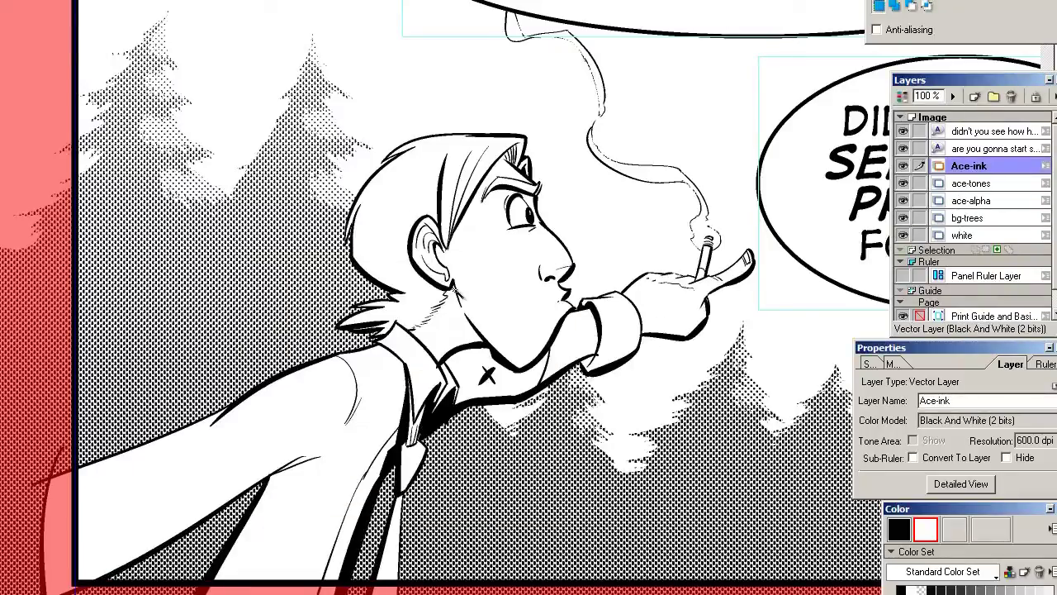
Fill the X-marked area beneath the character's chin with black on the ace-tones layer, using an expanded selection from Ace-ink.
left_click(505, 380)
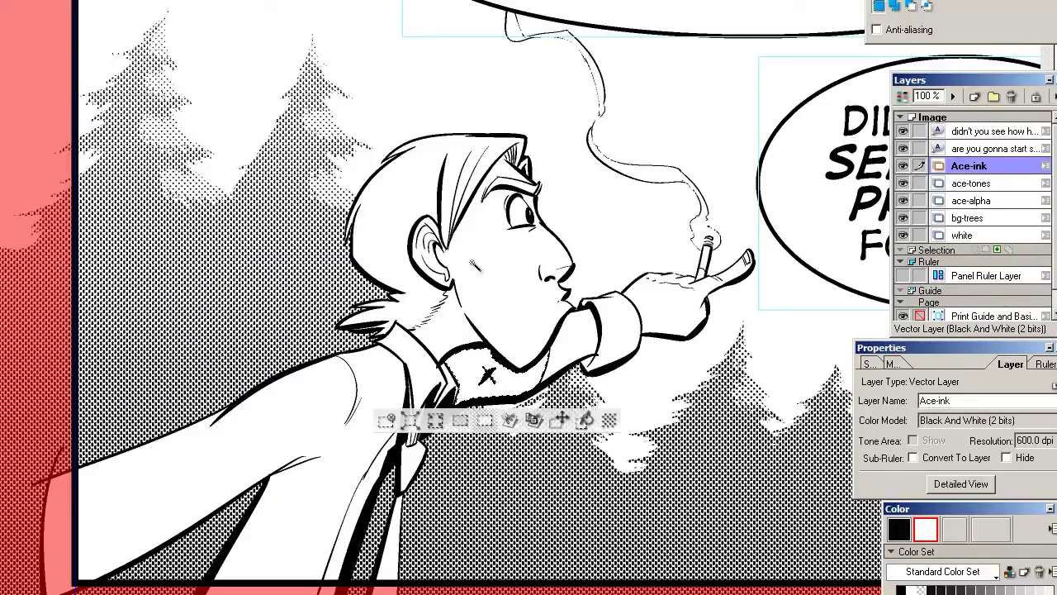
left_click(410, 420)
left_click(405, 446)
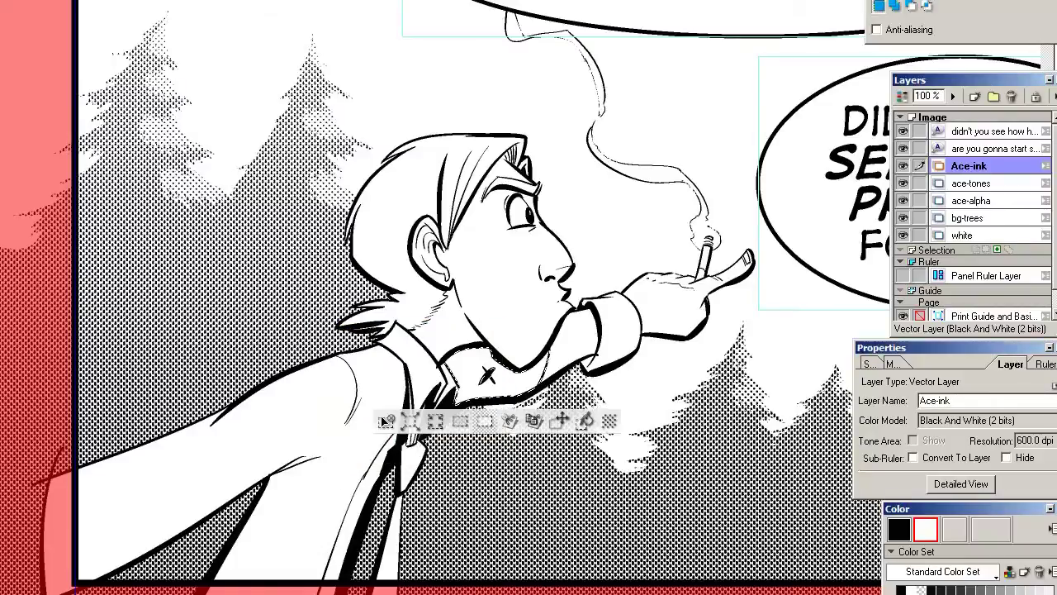
left_click(962, 185)
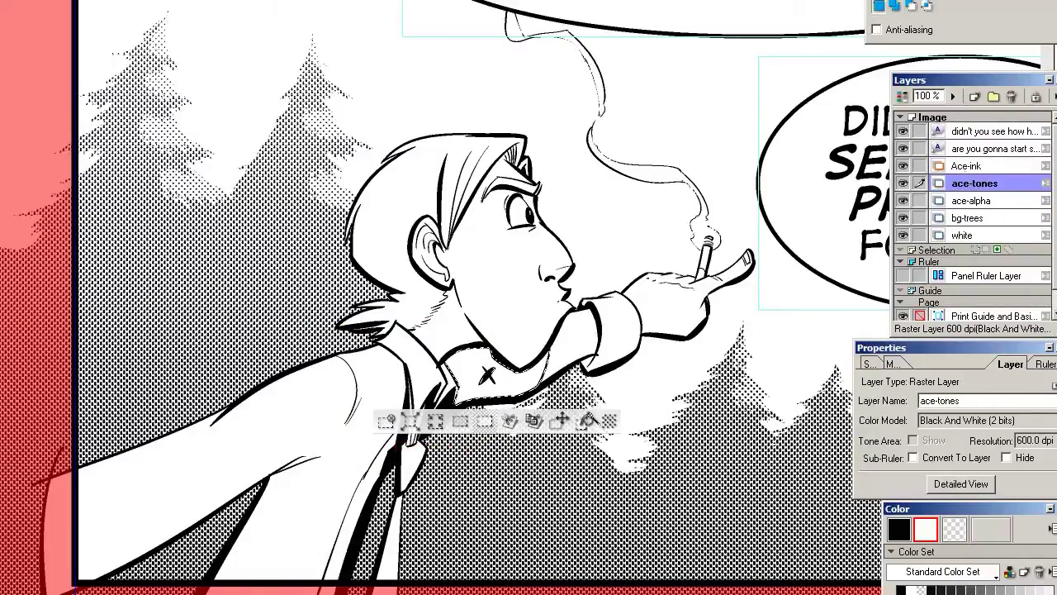
left_click(584, 420)
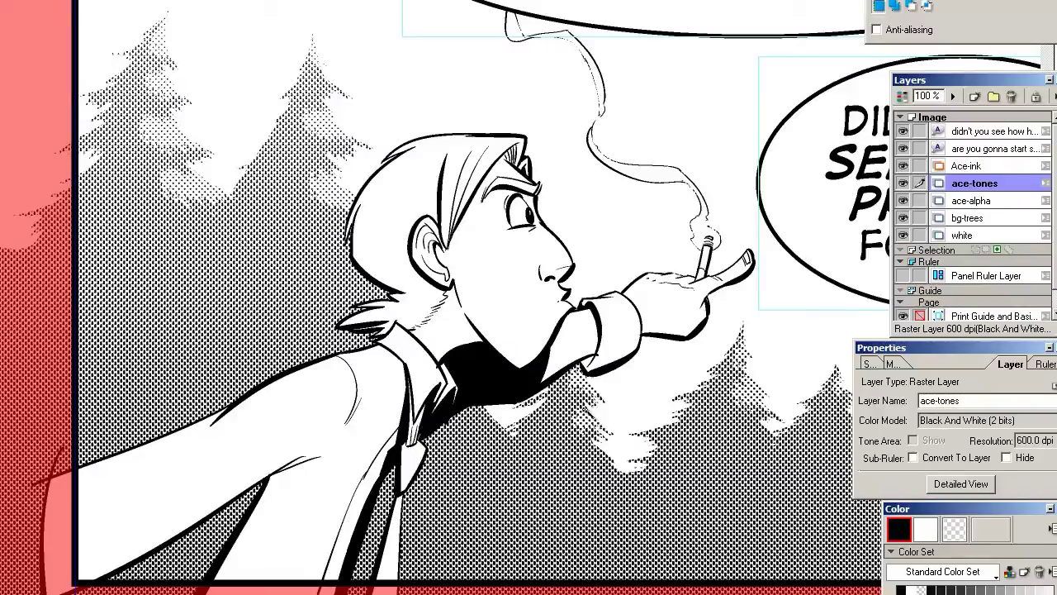
Select the character's tie on the Ace-ink layer, expand the selection, and fill it with a gradient tone.
left_click(967, 165)
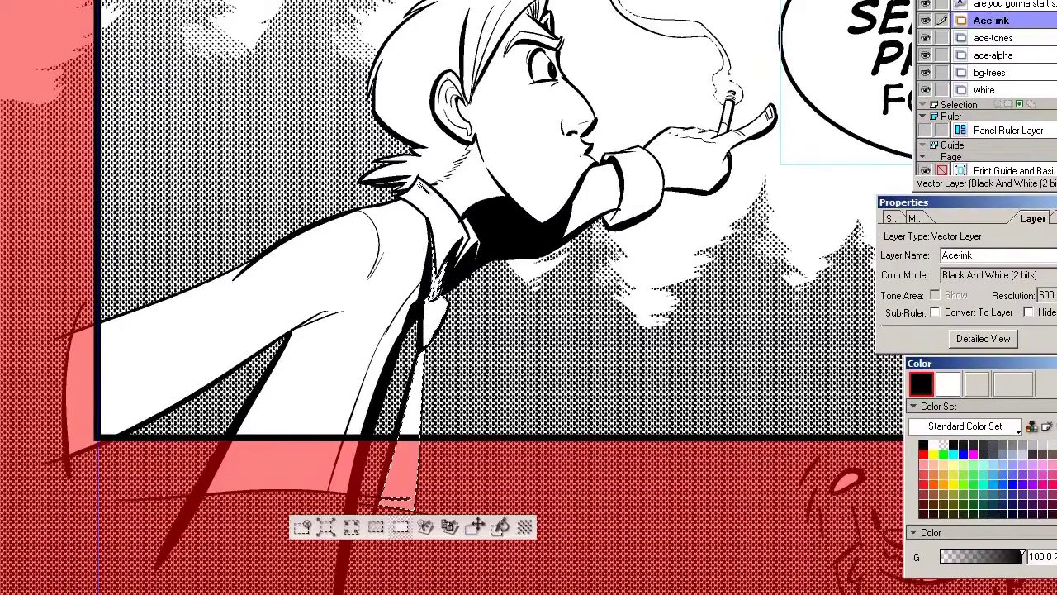
left_click(326, 527)
left_click(409, 299)
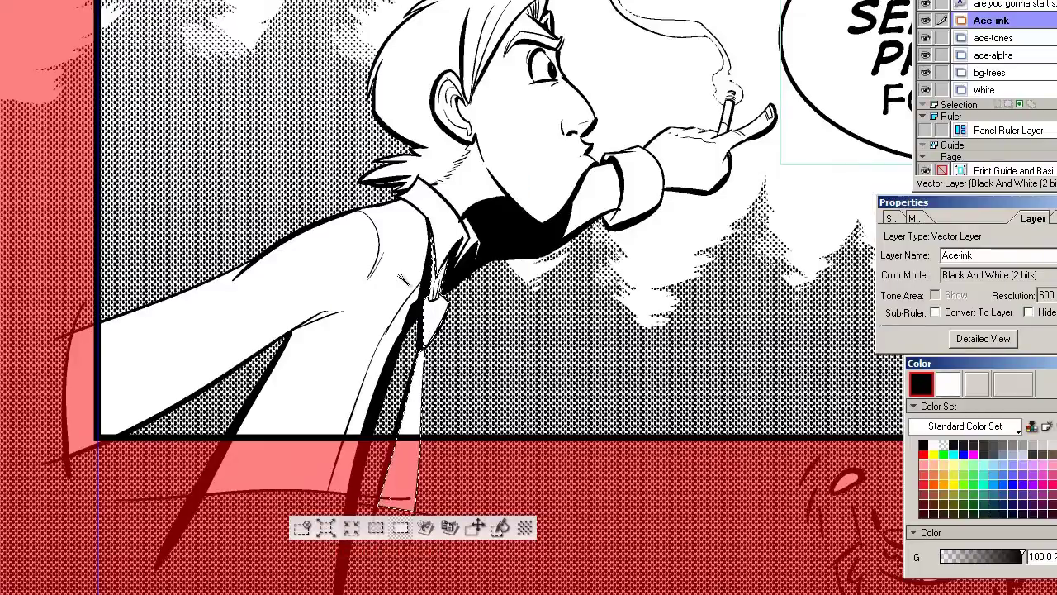
key("g")
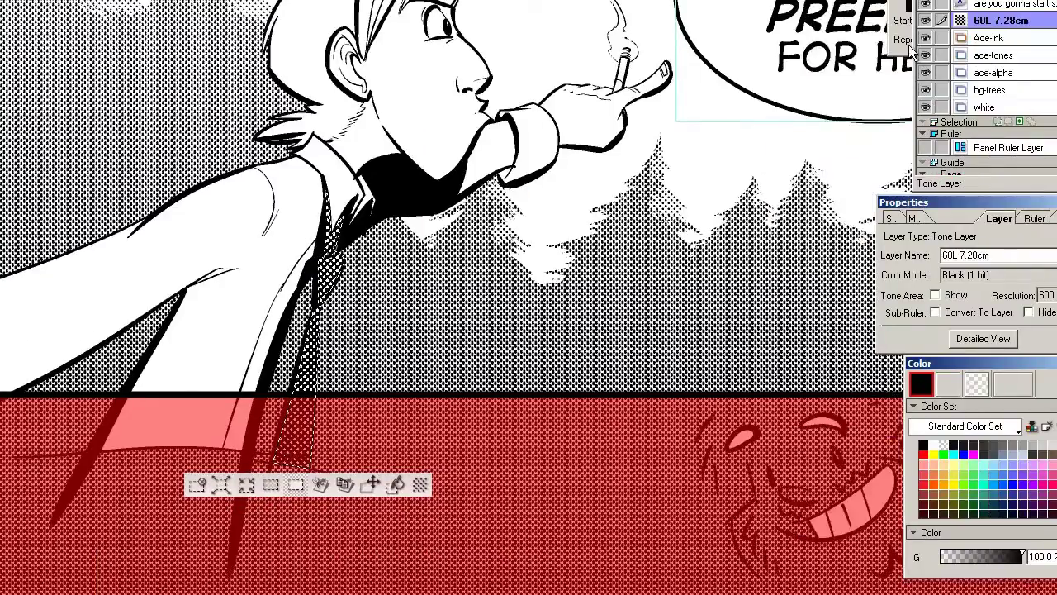
Undo the gradient tone on the character's tie, bringing back the tie selection on the Ace-ink layer.
key("ctrl+z")
key("ctrl+y")
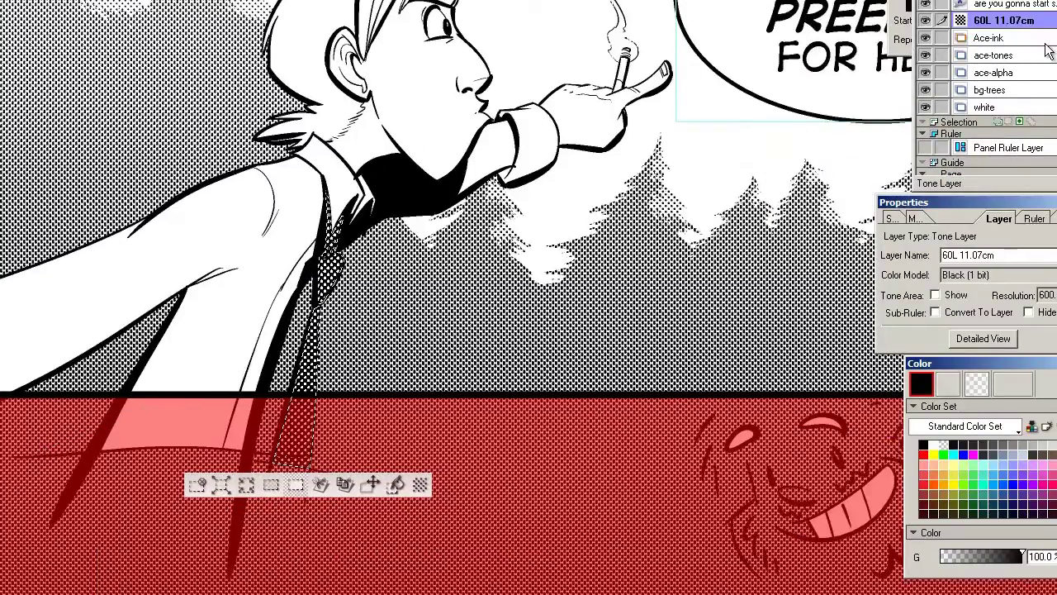
key("ctrl+minus")
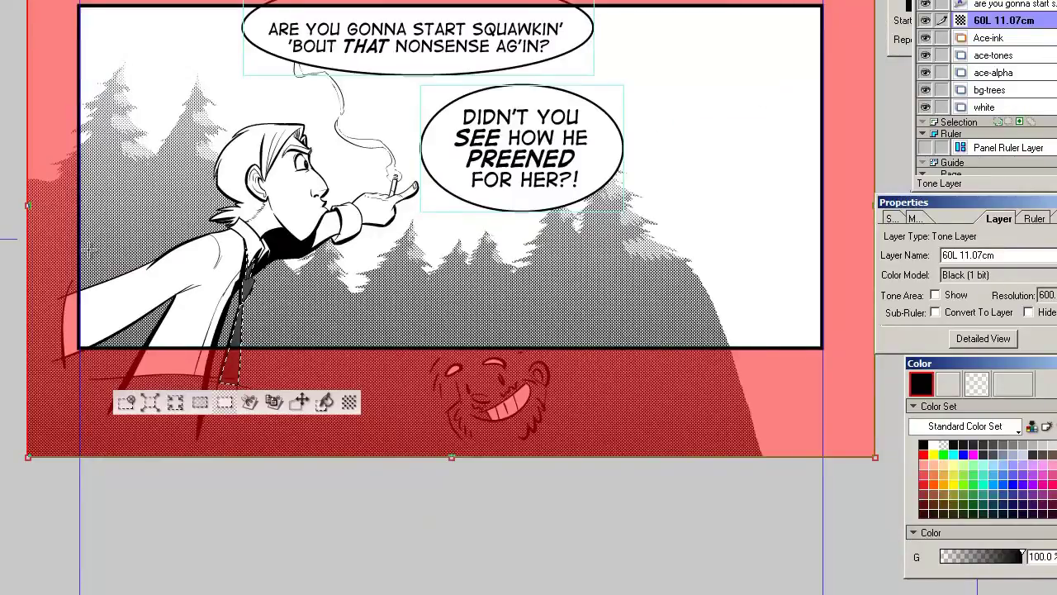
key("ctrl+d")
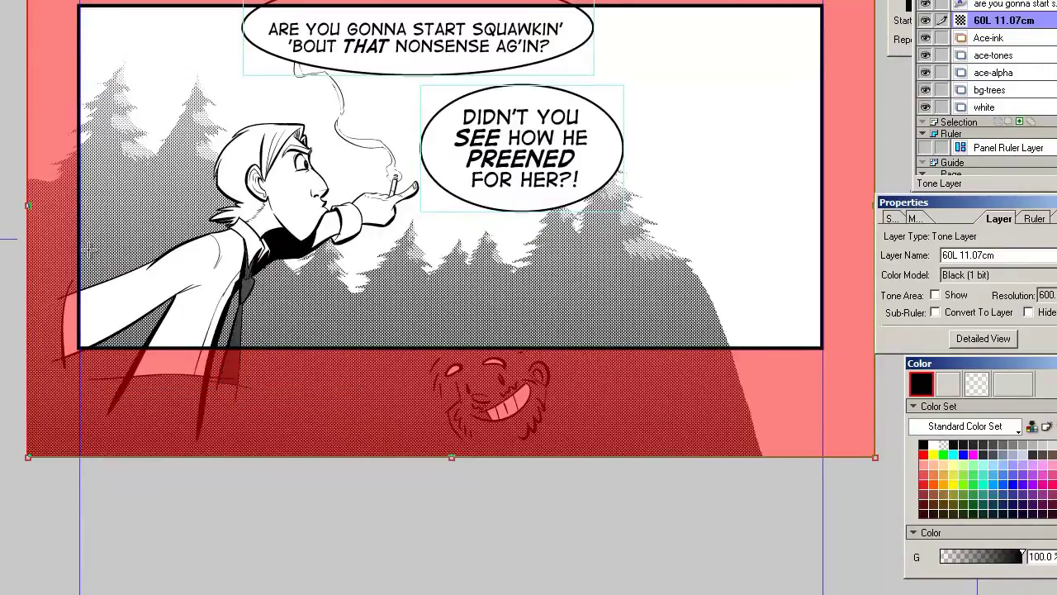
key("ctrl+z")
key("ctrl+z")
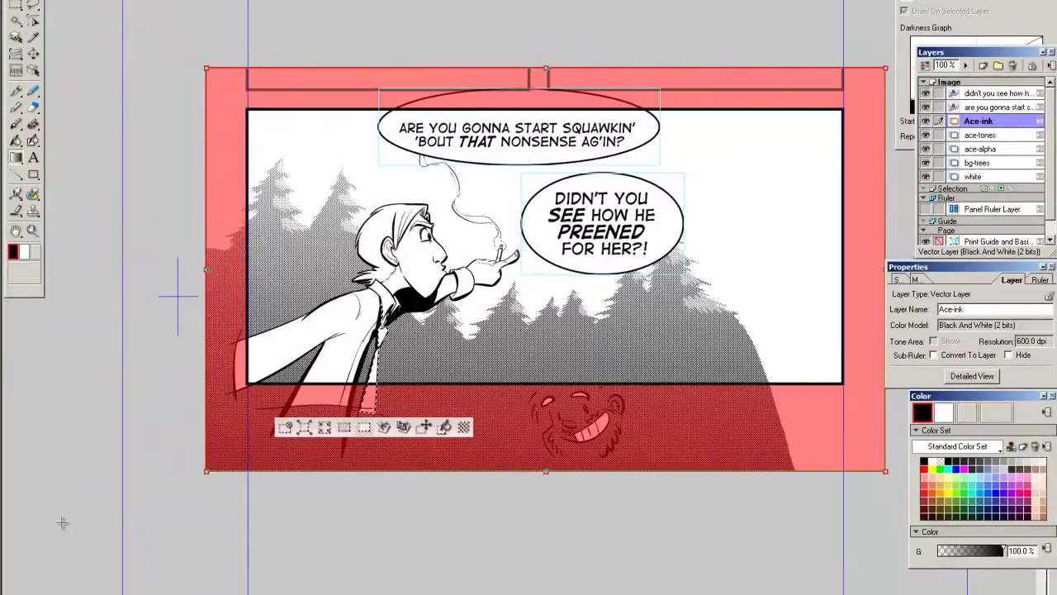
Redraw the gradient tone in the tie selection, trying different gradient lengths and starting points.
left_click_drag(35, 540, 430, 337)
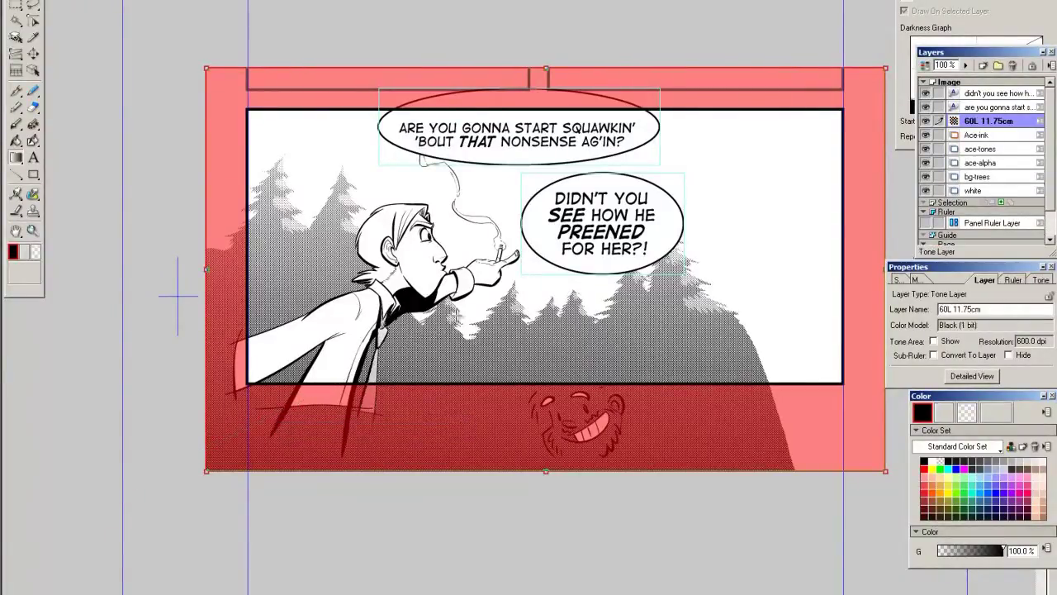
key("ctrl+z")
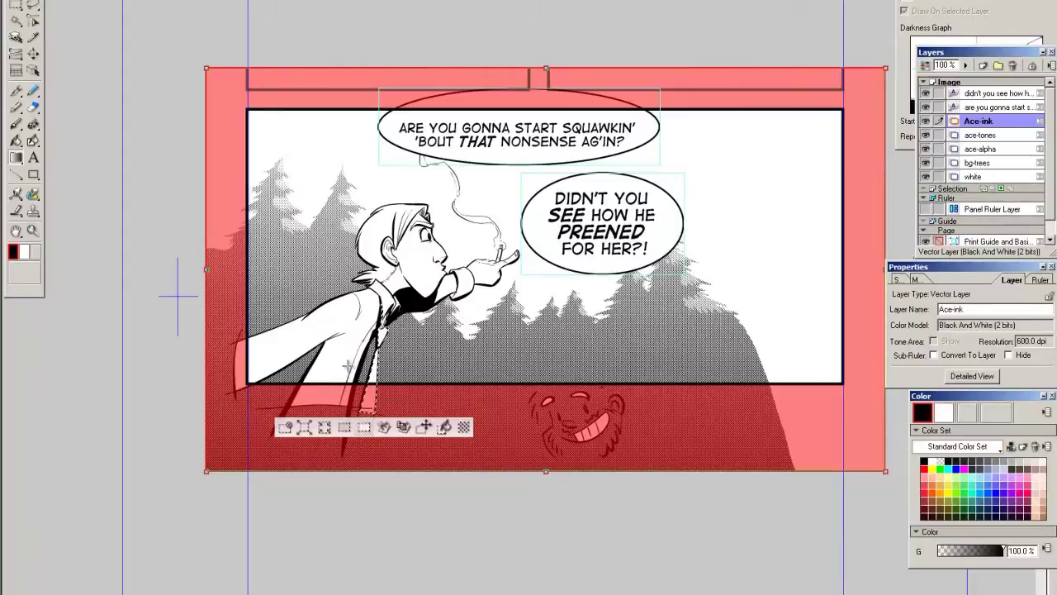
left_click_drag(537, 295, 832, 172)
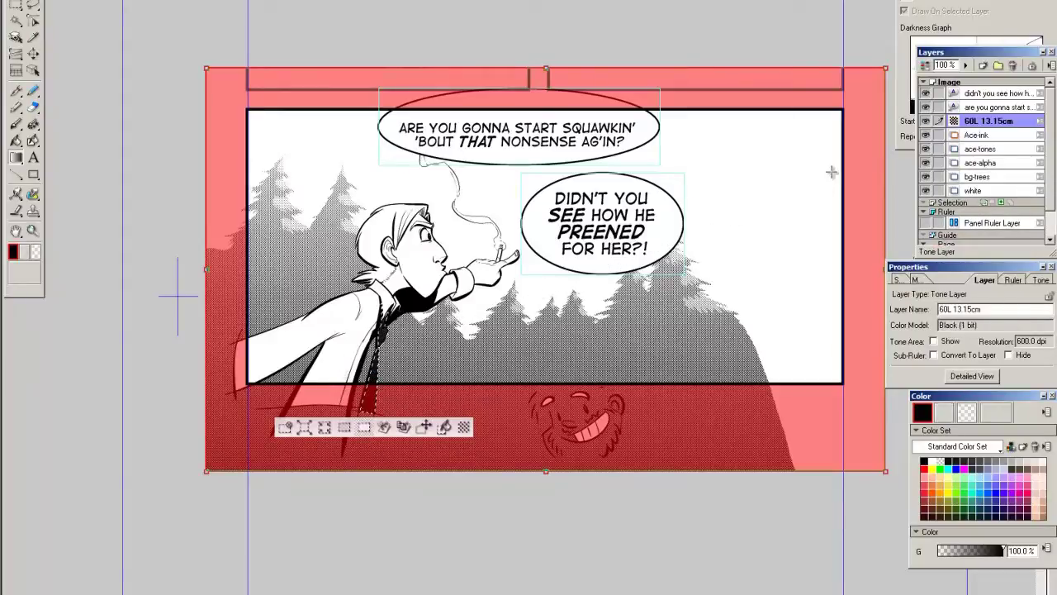
key("ctrl+z")
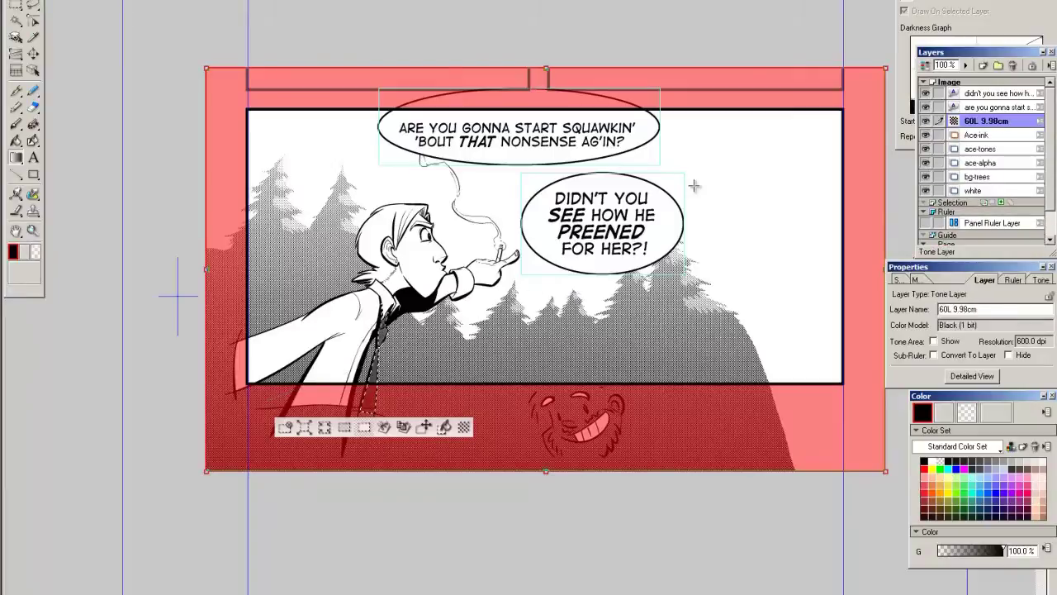
key("ctrl+z")
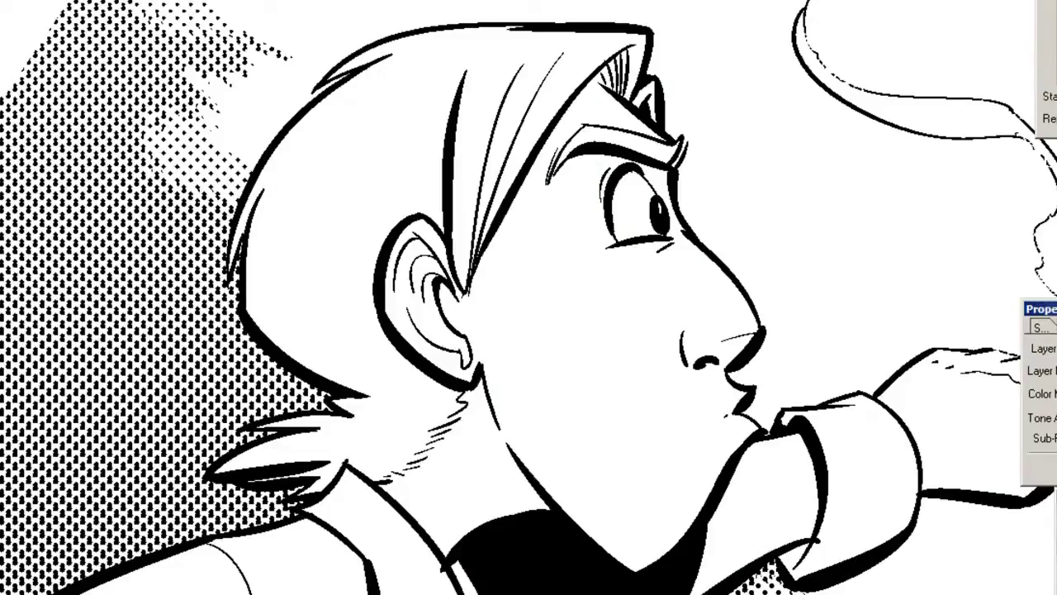
key("w")
left_click(345, 134)
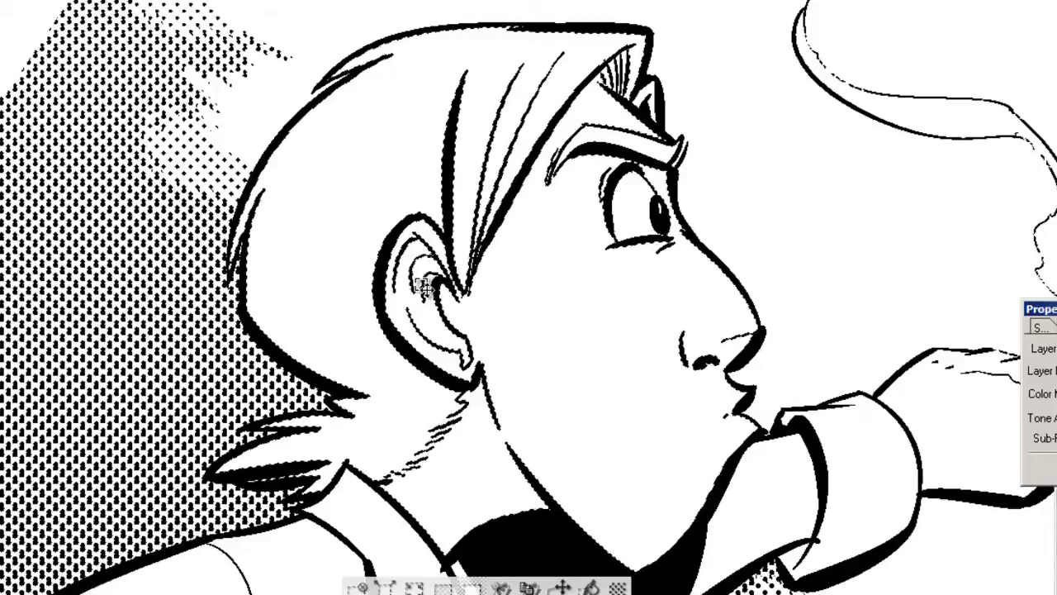
key("ctrl+d")
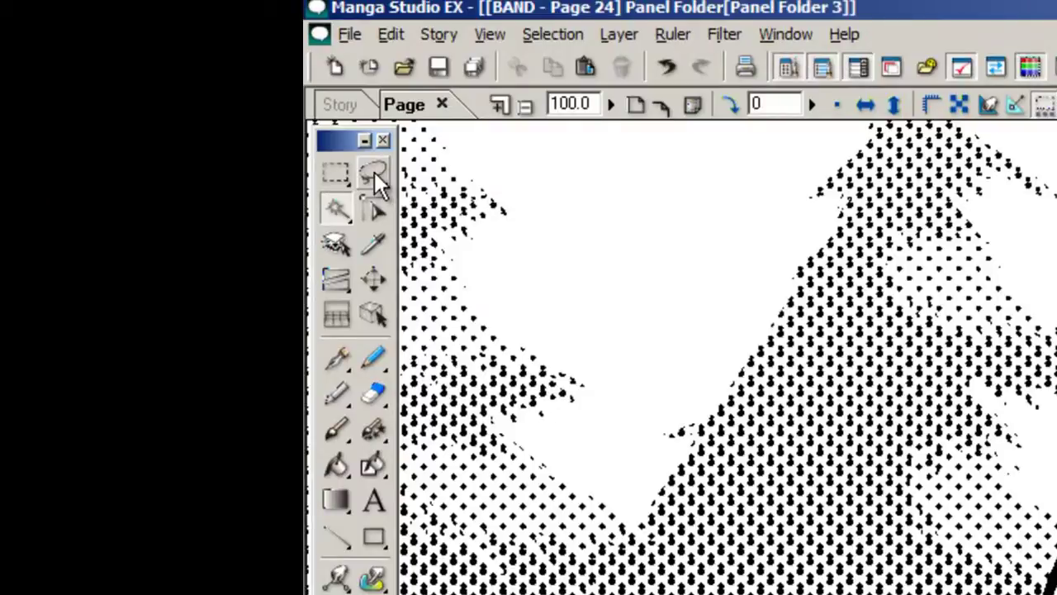
Lasso the character's hair on the Ace-ink layer, tracing the hairline, the back of the head and the tufts at the nape.
left_click(375, 172)
key("ctrl+plus")
left_click_drag(579, 355, 371, 209)
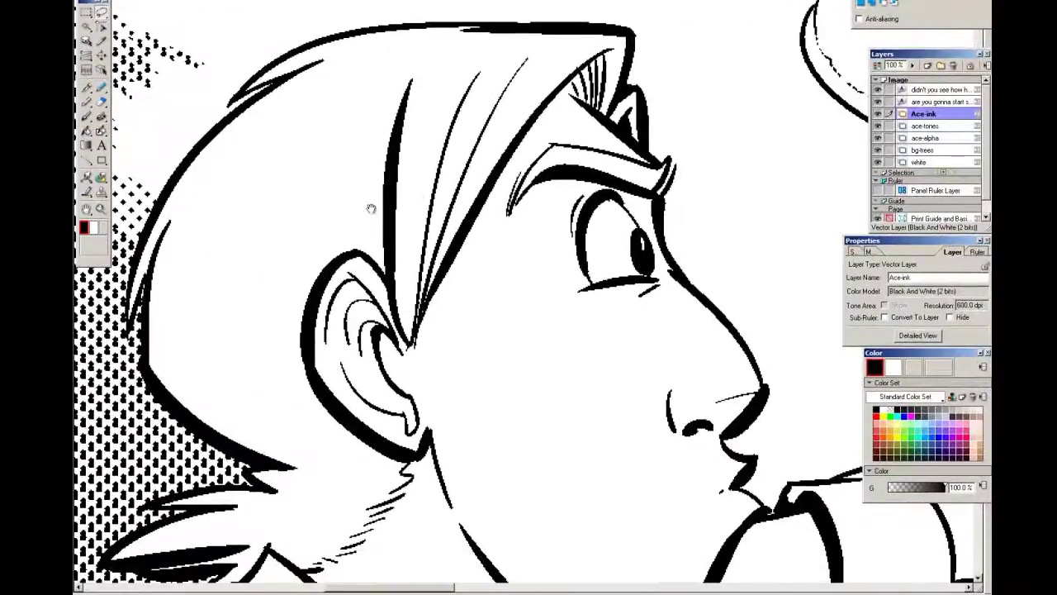
mouse_move(408, 335)
left_mouse_down()
mouse_move(427, 303)
mouse_move(556, 88)
left_mouse_up()
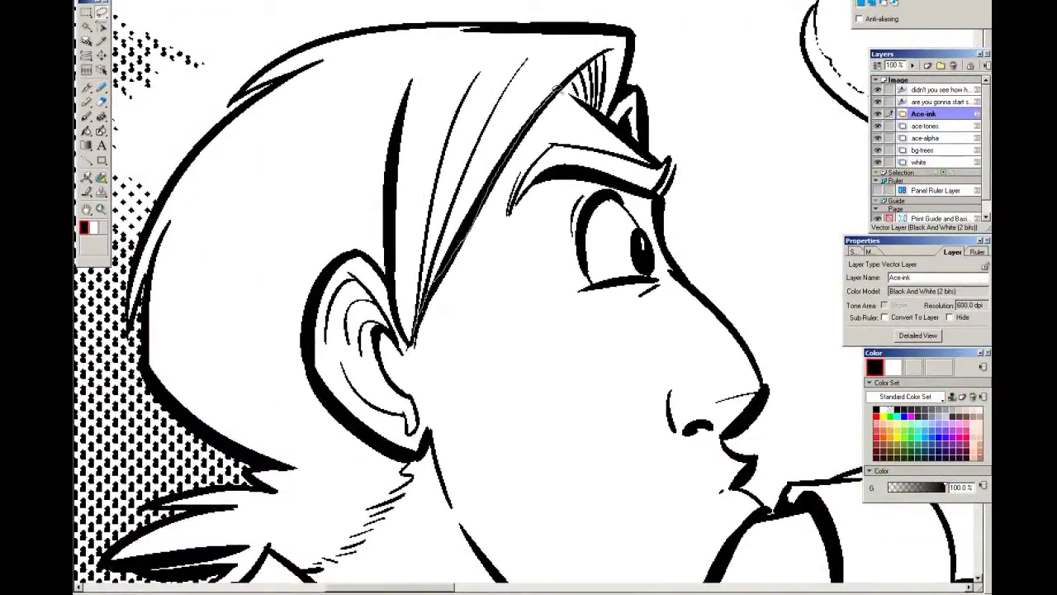
left_click_drag(631, 32, 441, 27)
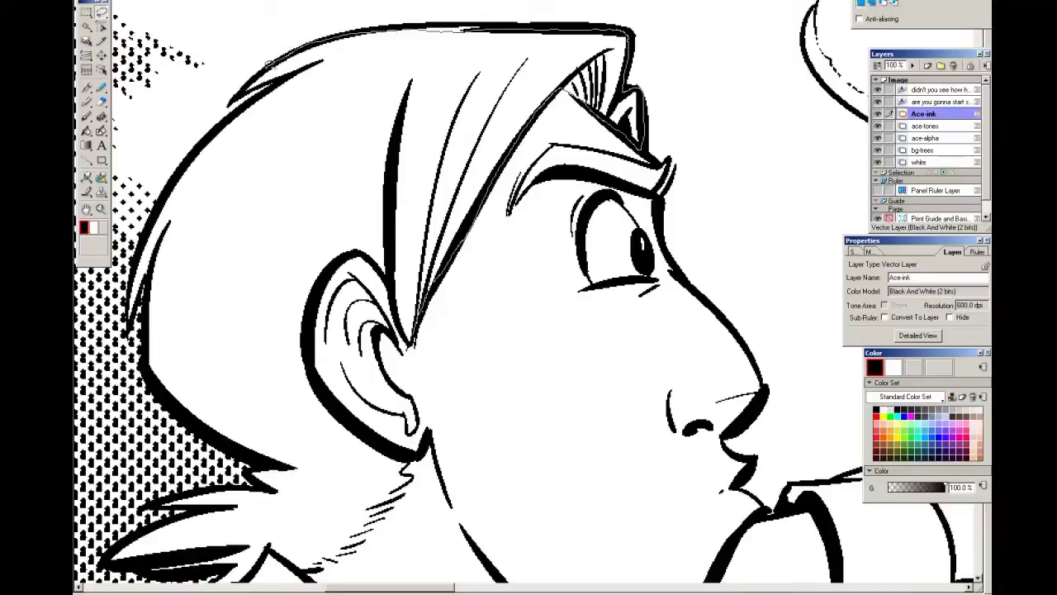
left_click_drag(277, 81, 140, 244)
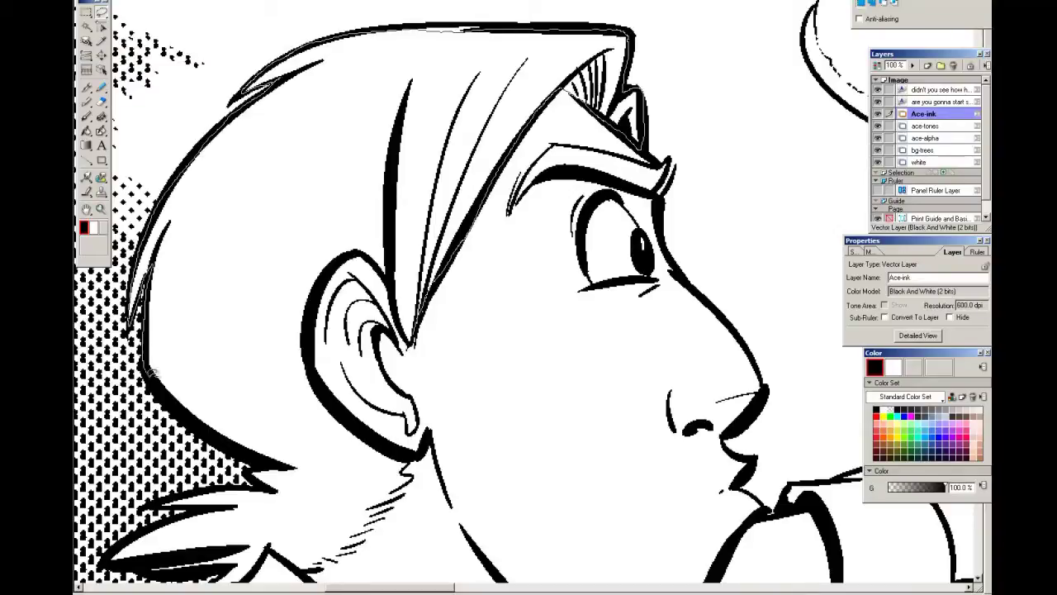
left_click_drag(153, 373, 256, 465)
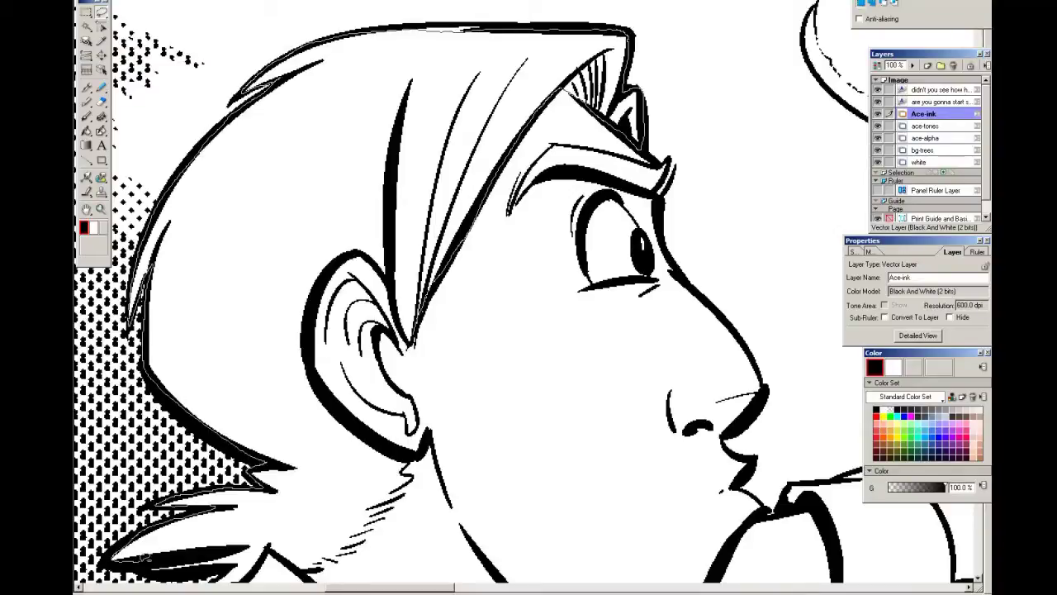
mouse_move(234, 570)
left_mouse_down()
mouse_move(274, 547)
mouse_move(314, 565)
left_mouse_up()
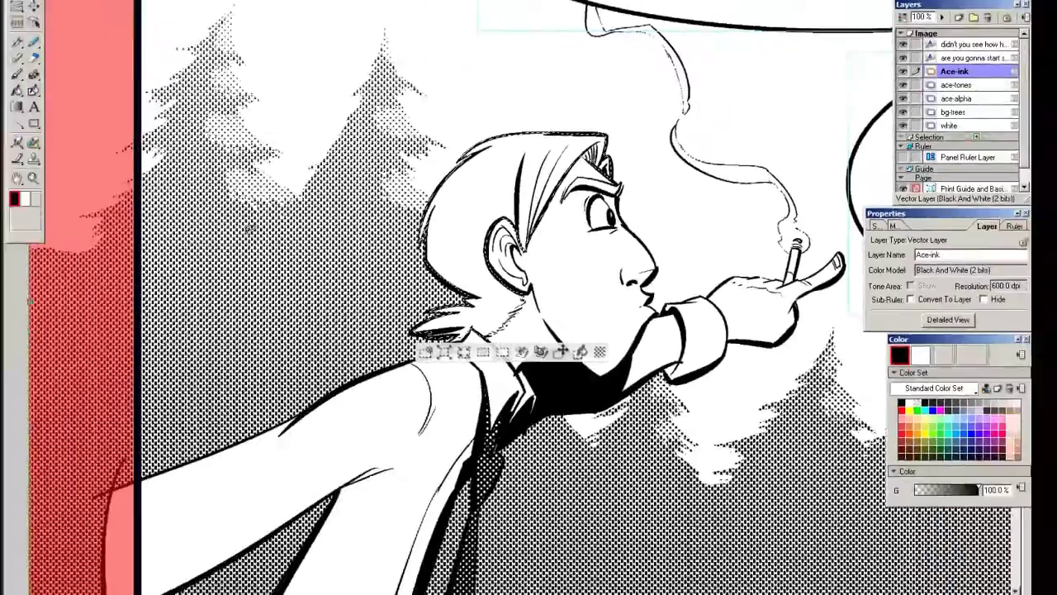
Fill the hair selection with a gradient tone on a separate tone layer and clear the selection.
left_click(16, 107)
left_click_drag(351, 288, 175, 310)
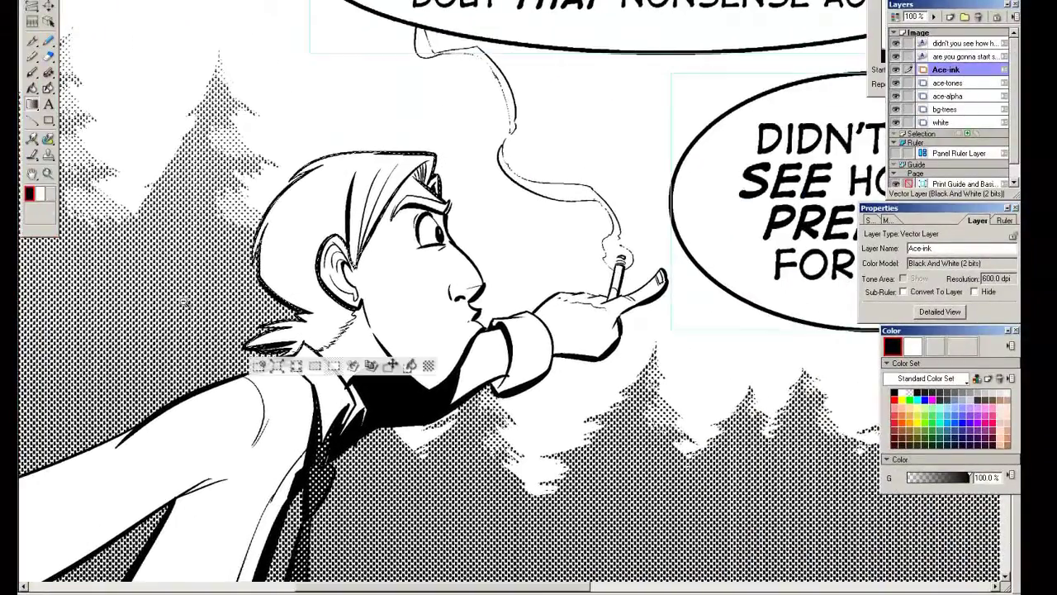
key("ctrl+minus")
left_click_drag(127, 399, 148, 446)
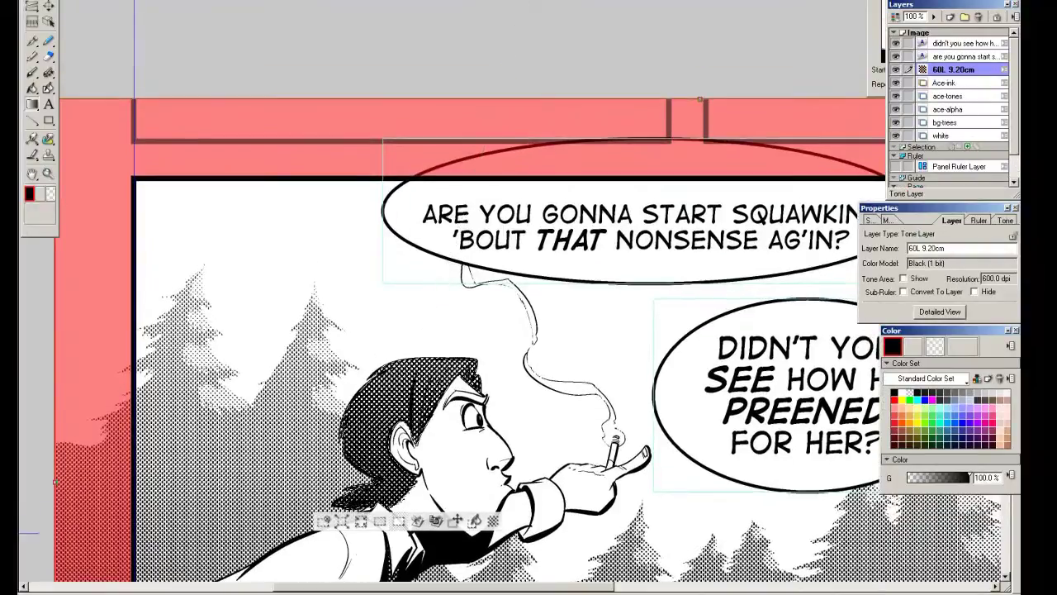
key("ctrl+d")
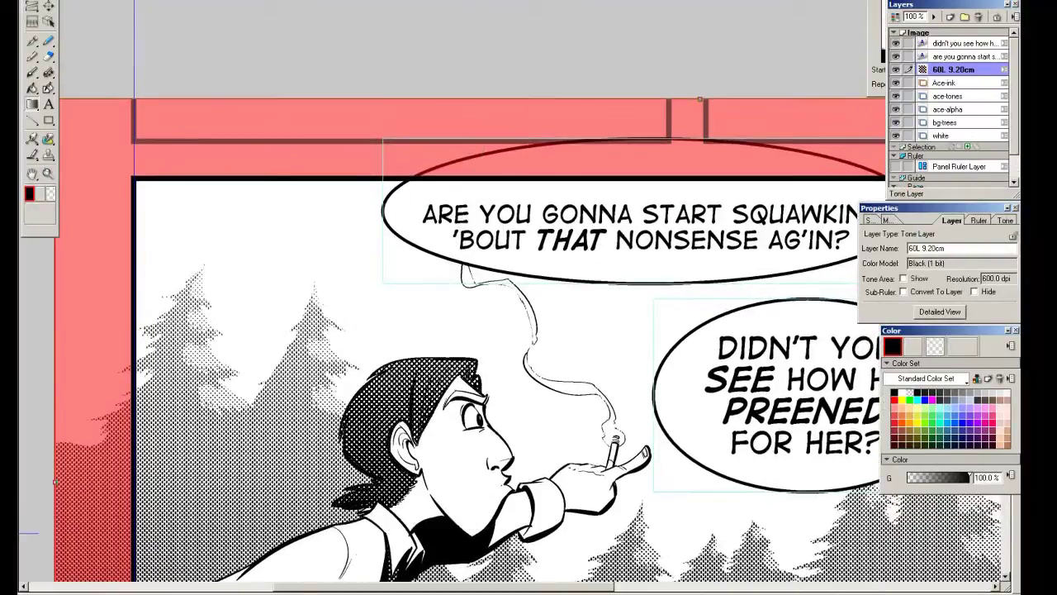
Remove the hair's separate tone layer, apply the gradient tone to the hair on the ace-tones layer, and clear the selection.
left_click(302, 457, "alt")
left_click(464, 332, "alt")
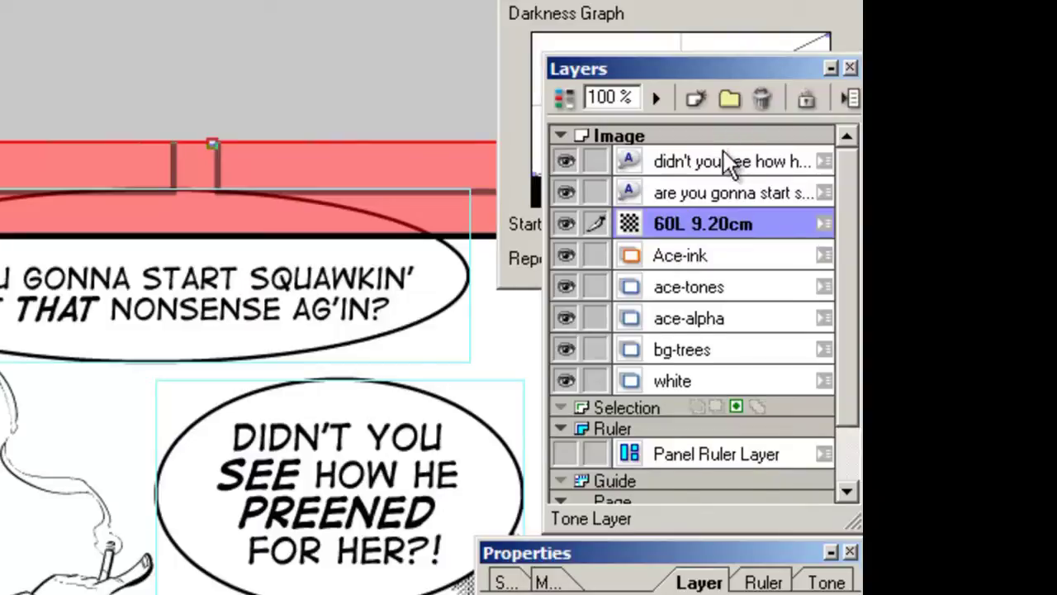
key("Delete")
left_click(691, 252)
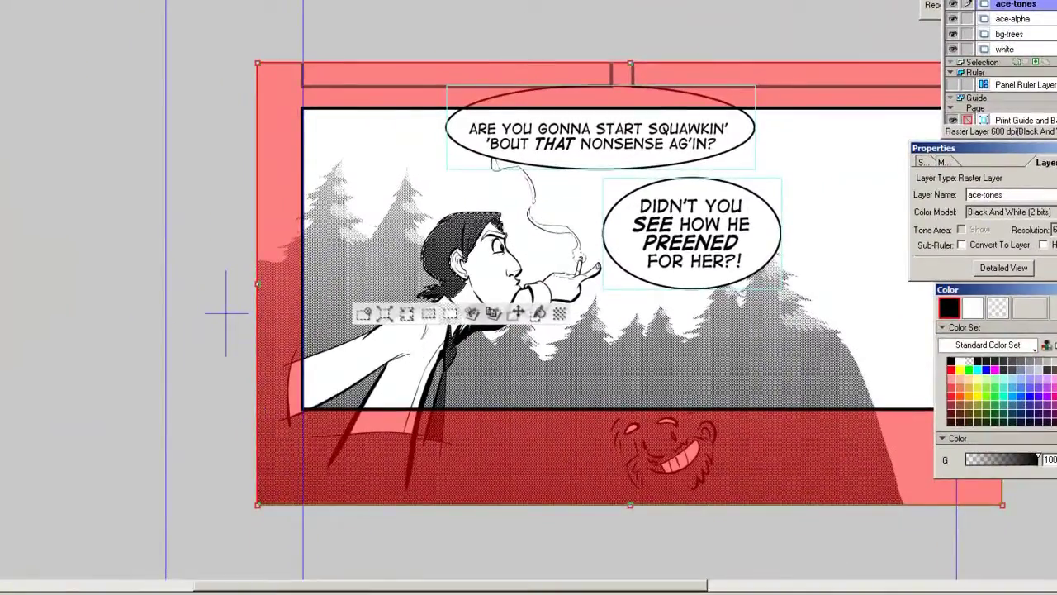
key("ctrl+d")
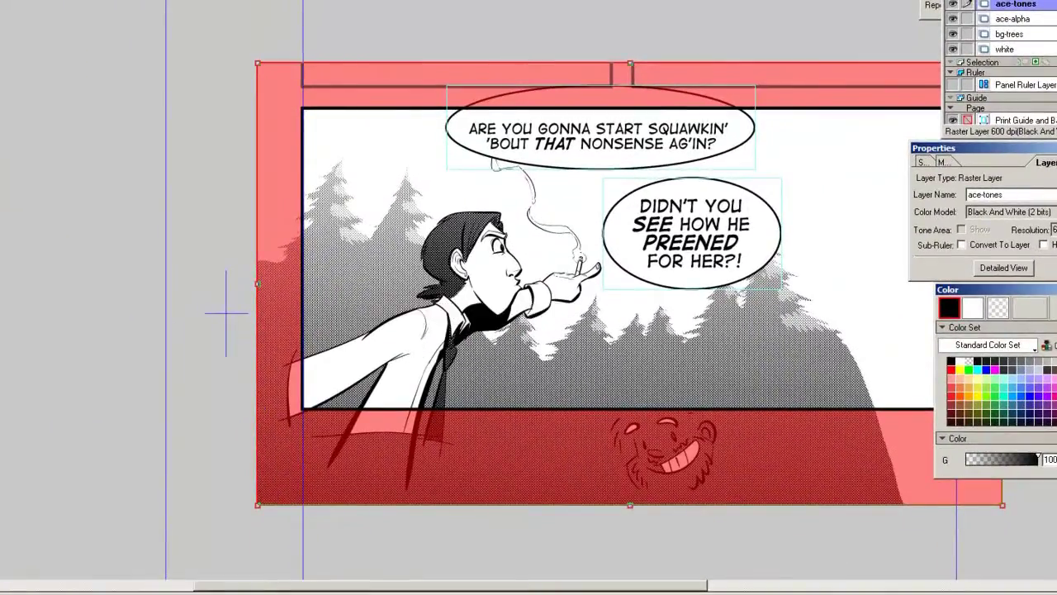
Lasso highlight shapes in the character's hair, fill them with white on the ace-tones layer, and clear the selection.
left_click(494, 172)
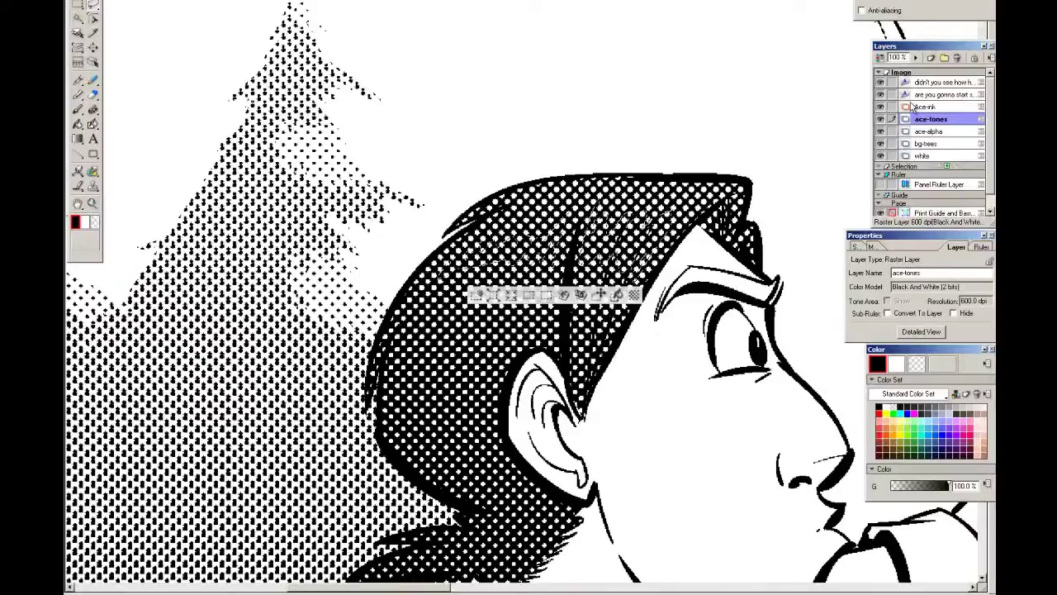
left_click(85, 221)
left_click(618, 295)
key("ctrl+d")
left_click(420, 356, "alt")
left_click(463, 291, "alt")
left_click(459, 286, "alt")
left_click_drag(388, 281, 228, 246)
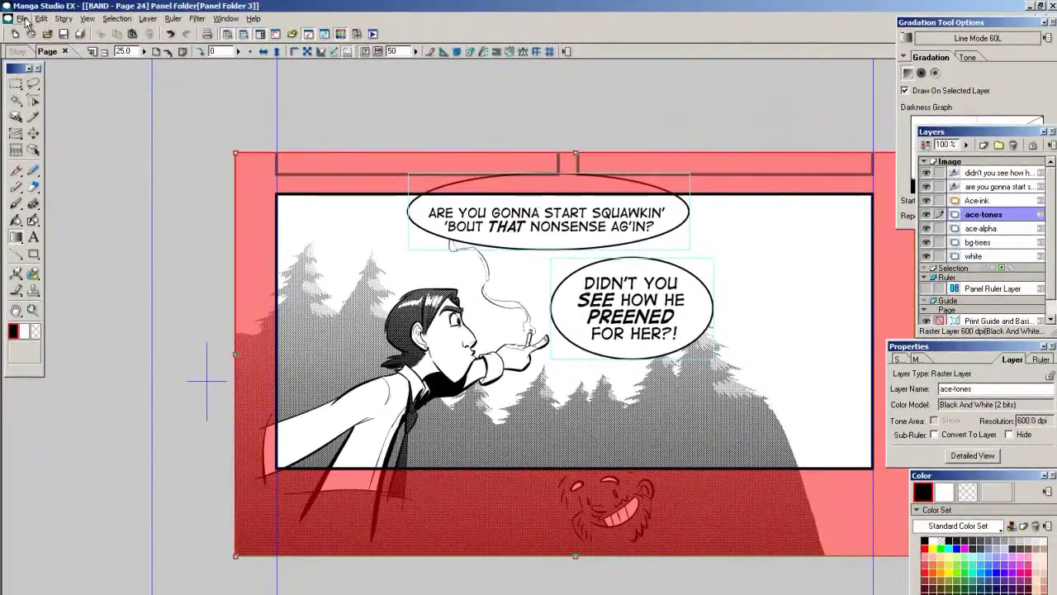
Open the Export Image settings for the panel to review the output options, and close them without exporting.
left_click(24, 20)
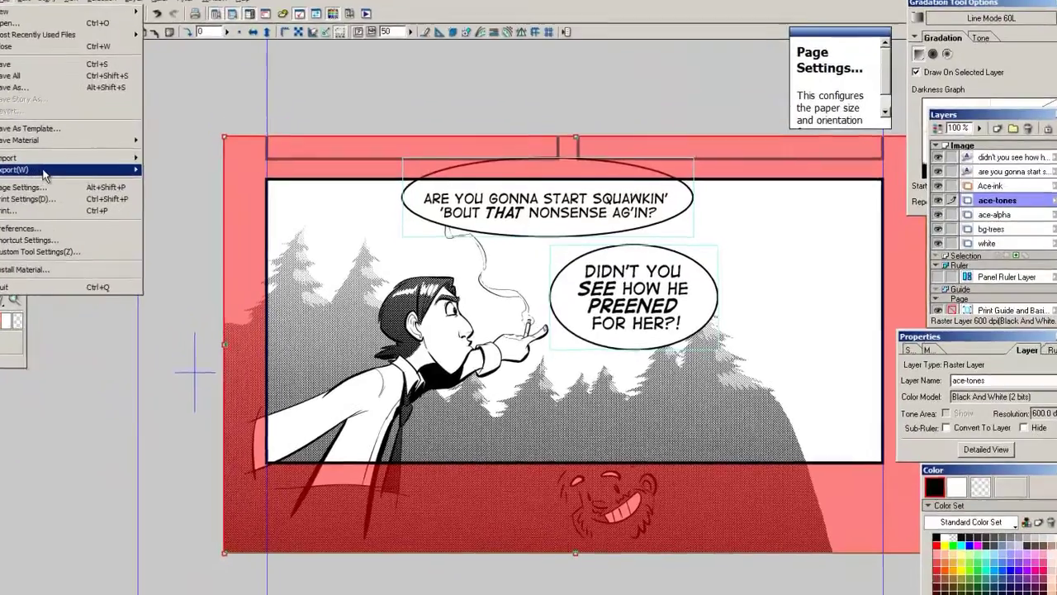
mouse_move(66, 184)
left_click(199, 186)
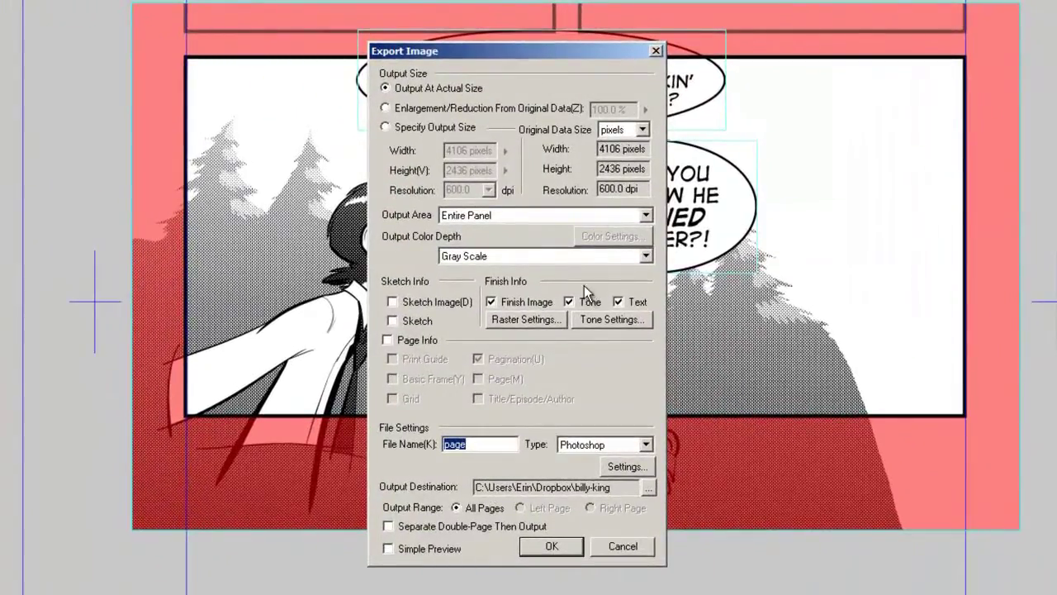
left_click(628, 547)
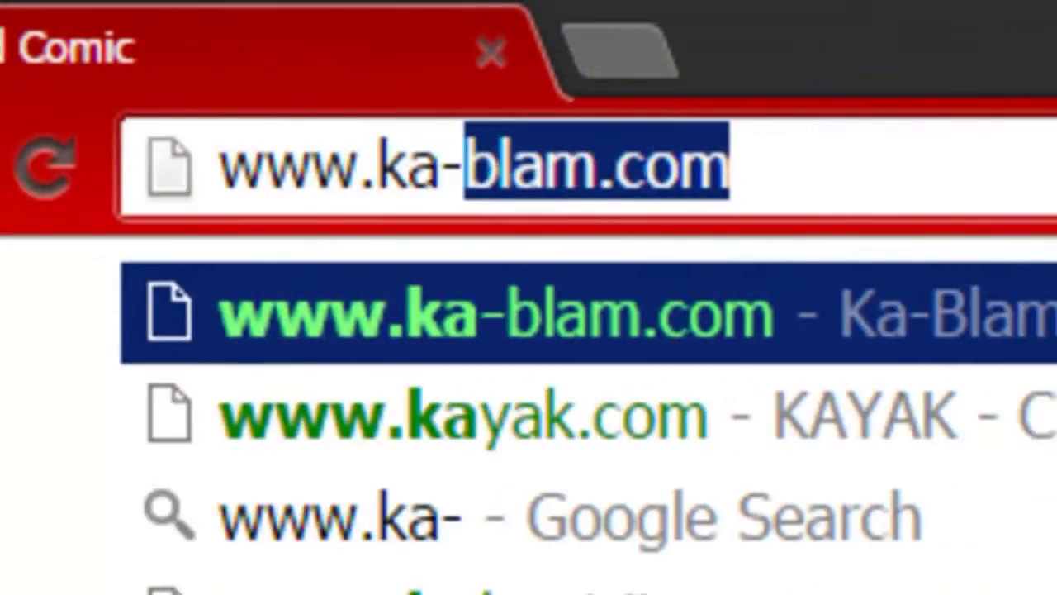
type("blam")
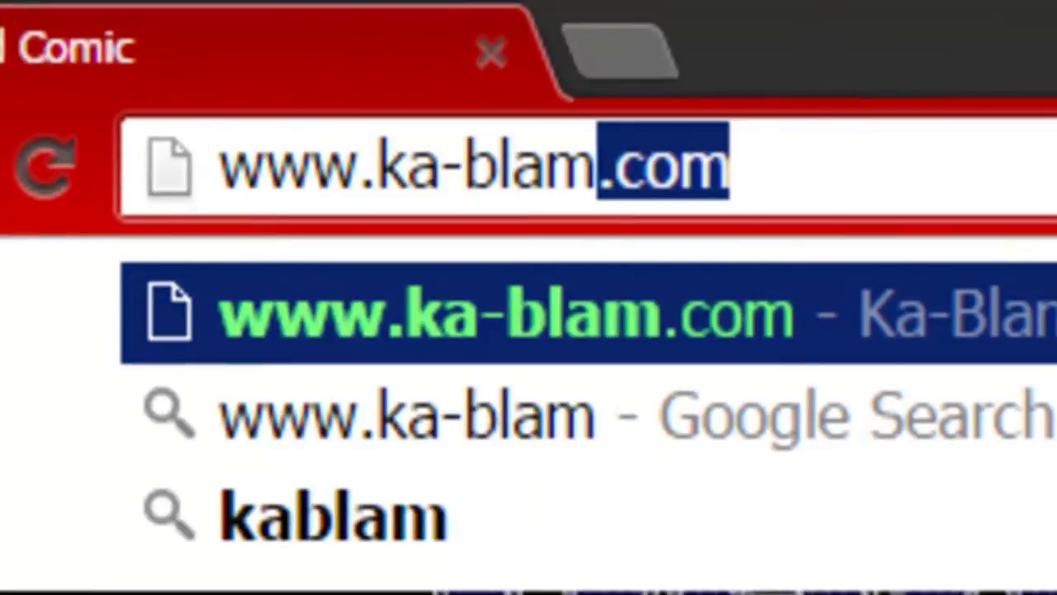
type(".com")
key("Return")
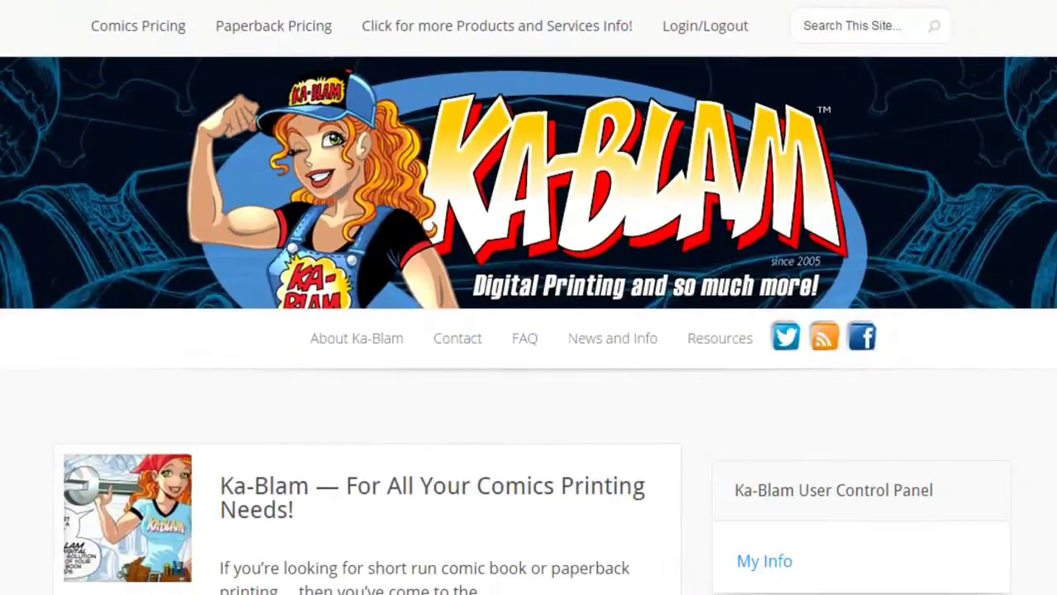
scroll(528, 330, "down", 5)
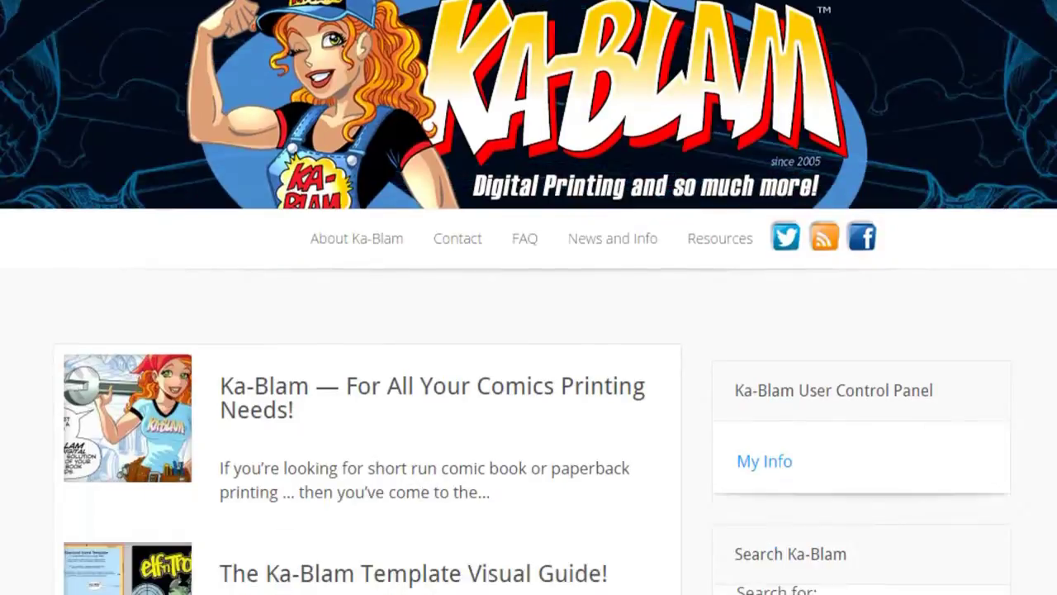
scroll(528, 331, "down", 4)
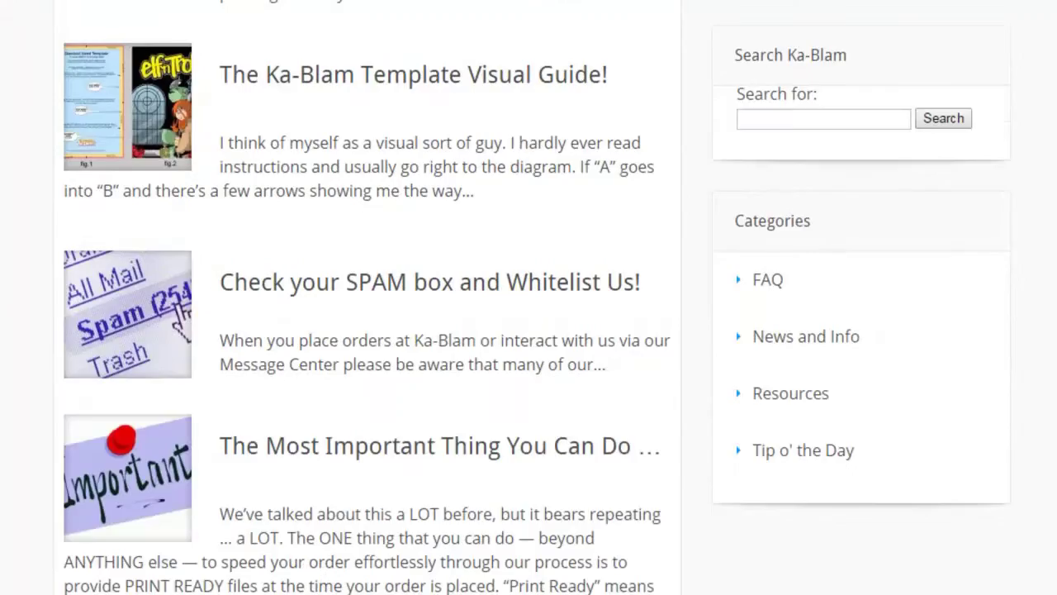
scroll(528, 330, "down", 4)
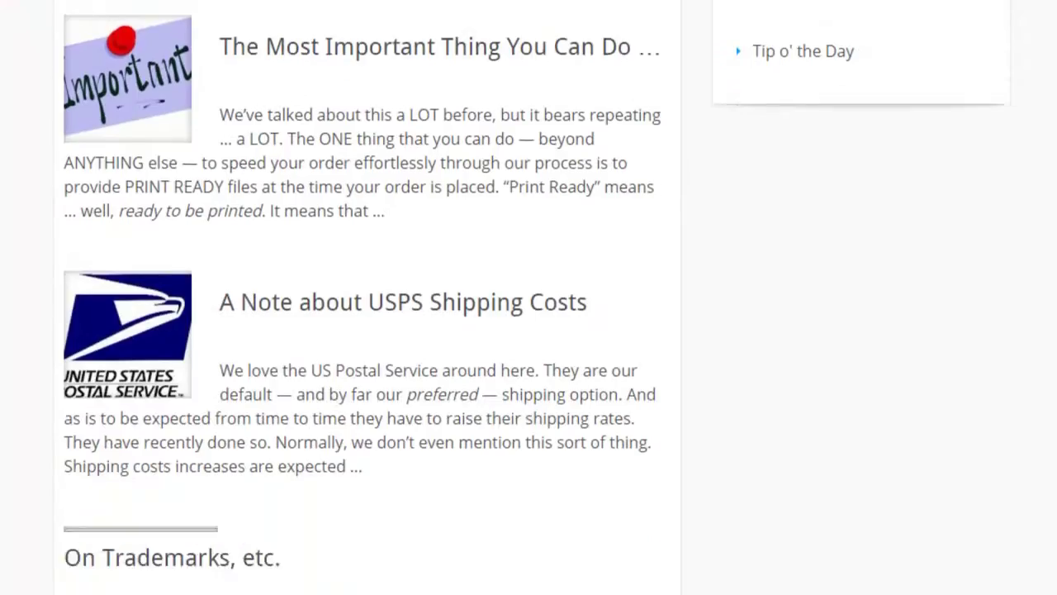
scroll(528, 331, "down", 5)
scroll(528, 330, "up", 13)
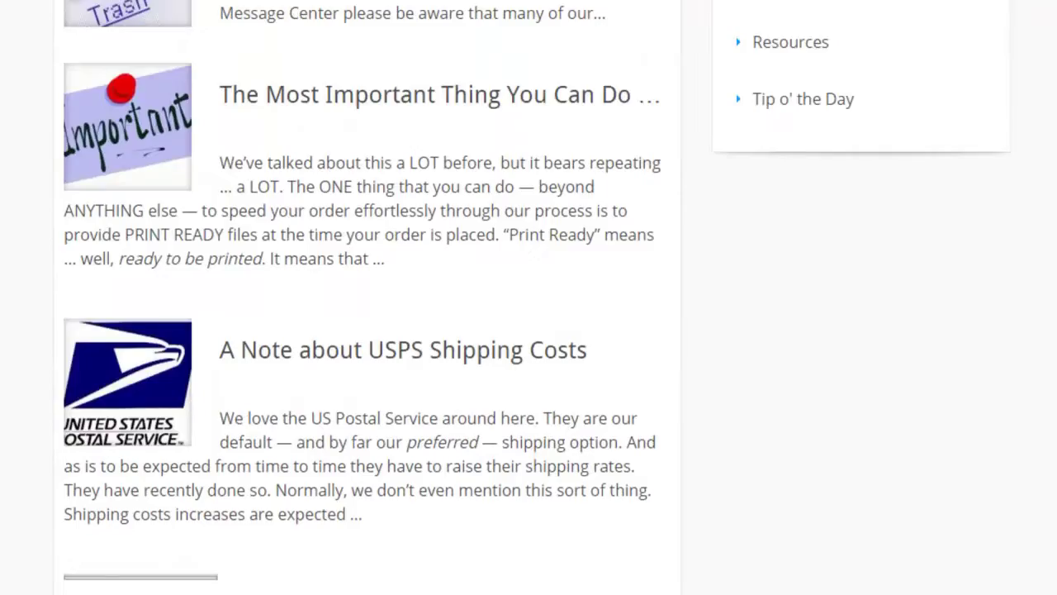
scroll(529, 330, "up", 5)
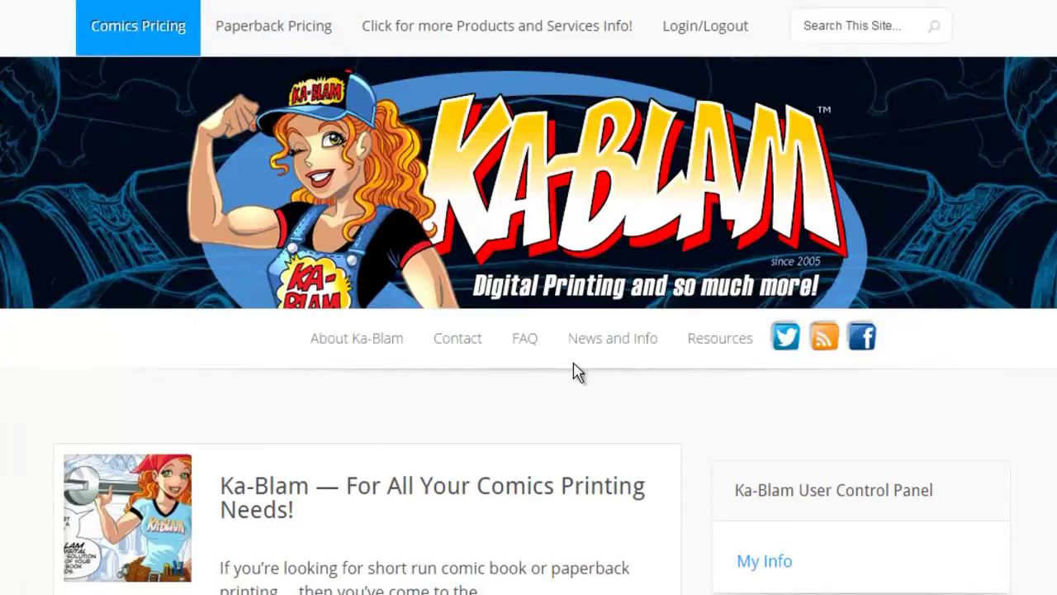
Open the comics pricing page and review the print specifications, order options and cost for standard, manga and magazine sized comics.
scroll(661, 438, "down", 3)
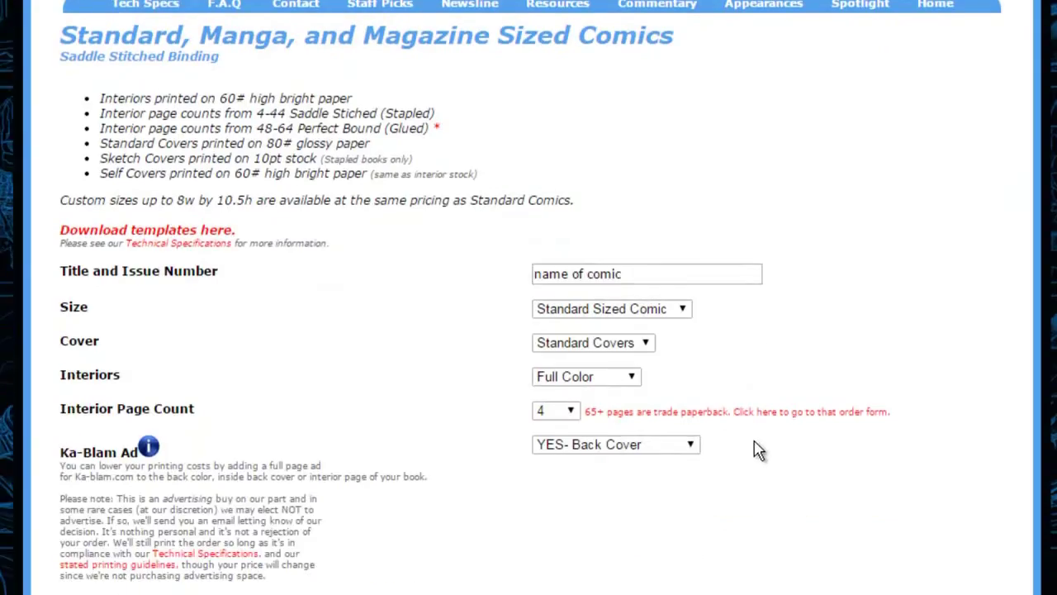
scroll(759, 450, "down", 5)
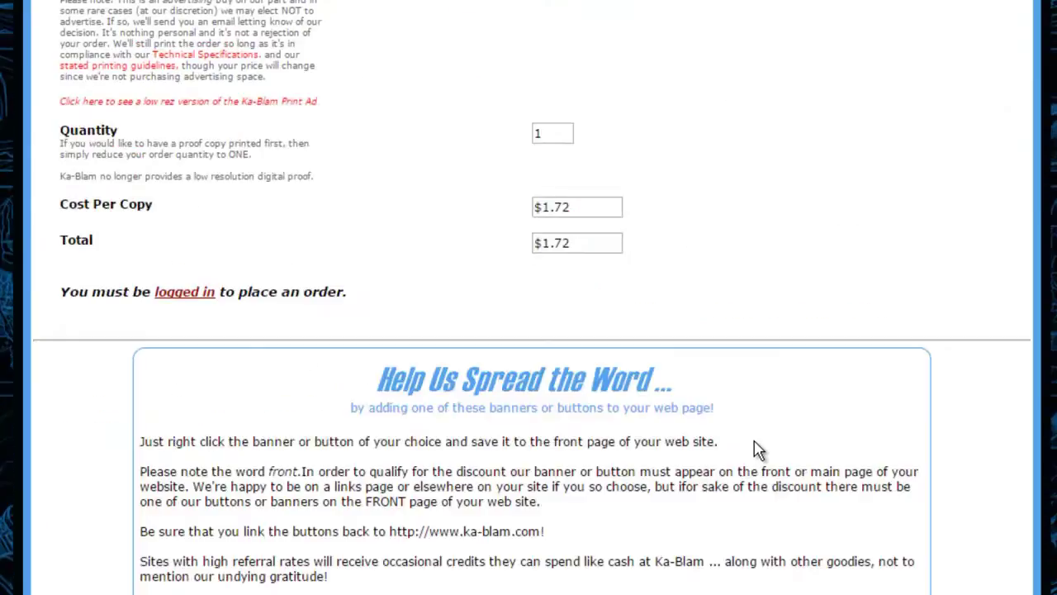
scroll(758, 450, "down", 3)
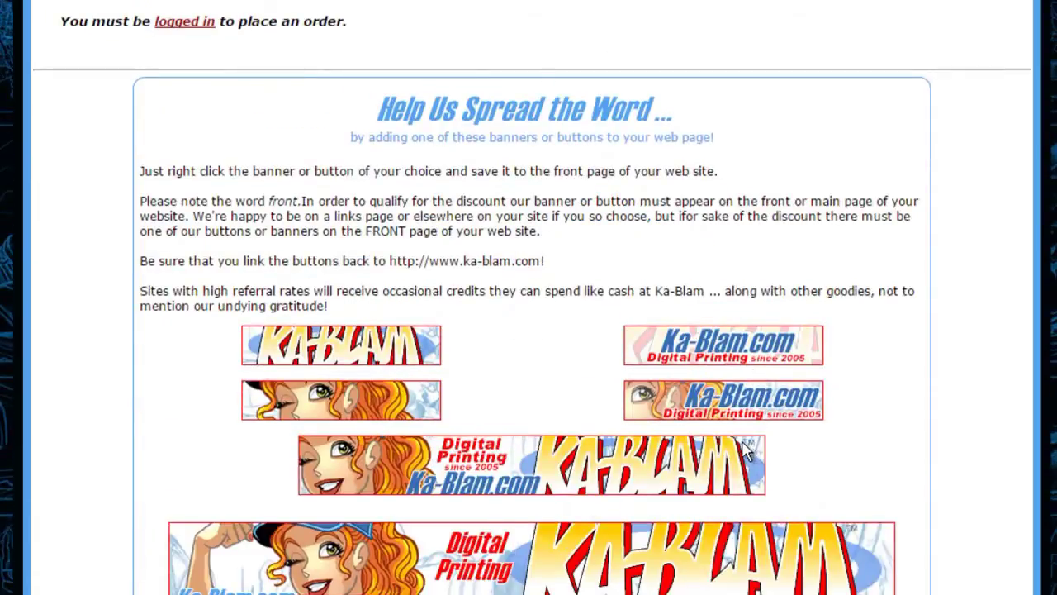
scroll(746, 451, "up", 15)
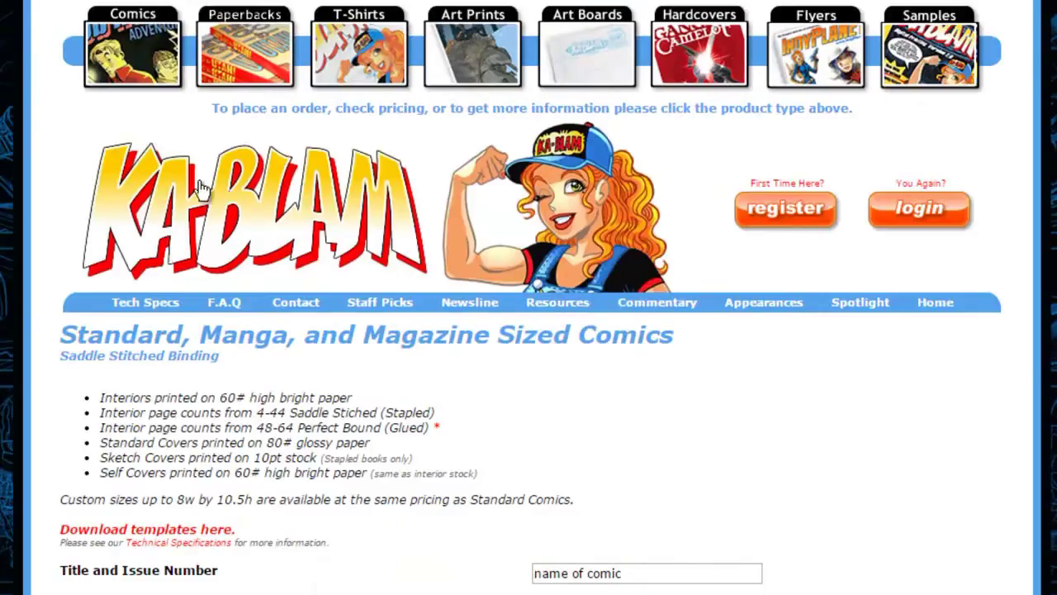
Open the Paperbacks product page and review the size, cover, page count and pricing options for square bound books.
left_click(252, 68)
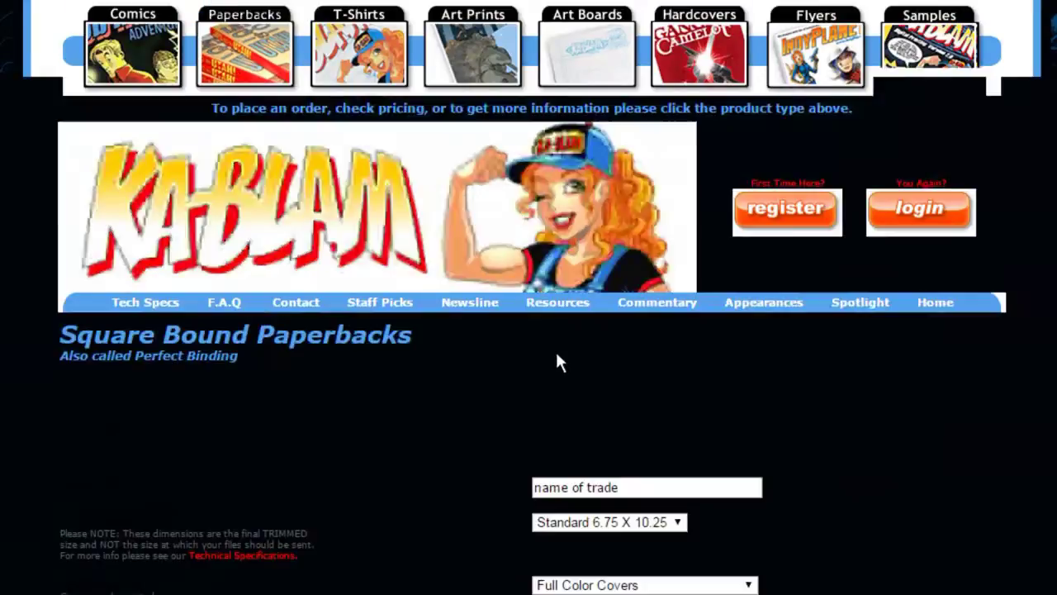
scroll(565, 359, "down", 3)
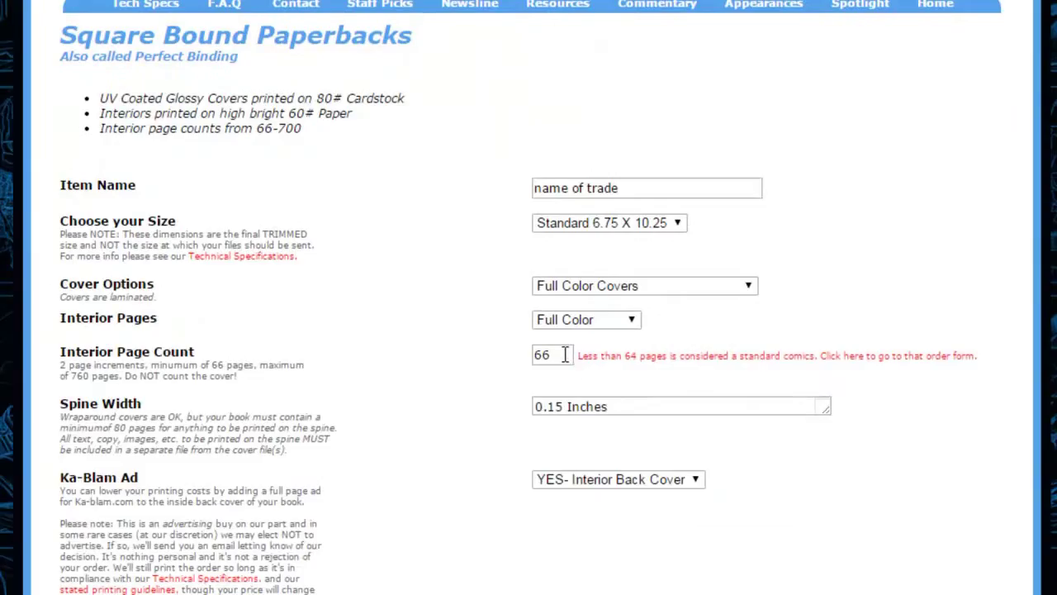
scroll(565, 356, "down", 10)
scroll(560, 361, "up", 4)
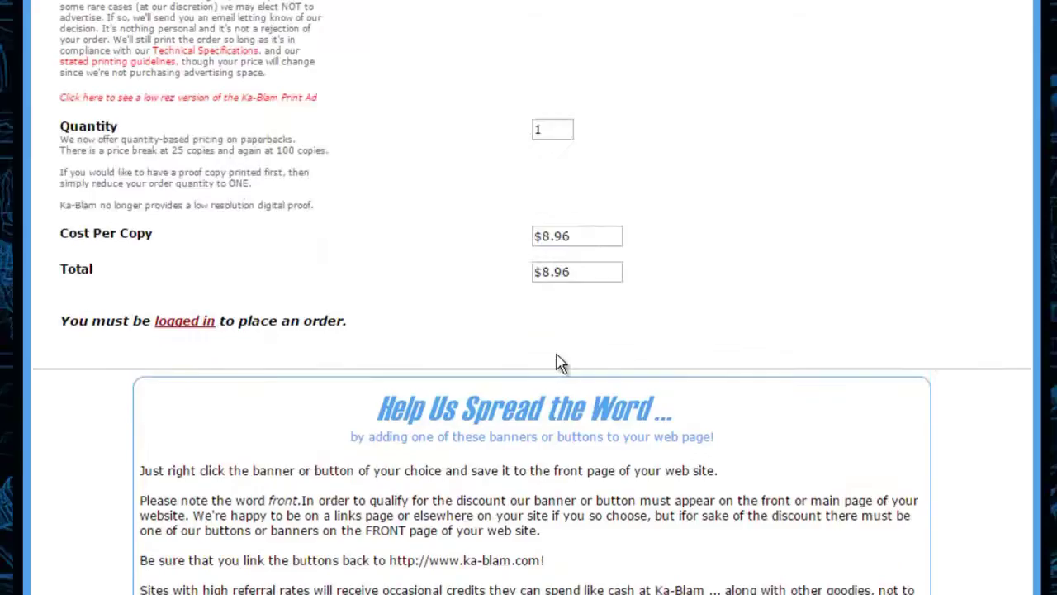
scroll(555, 360, "up", 10)
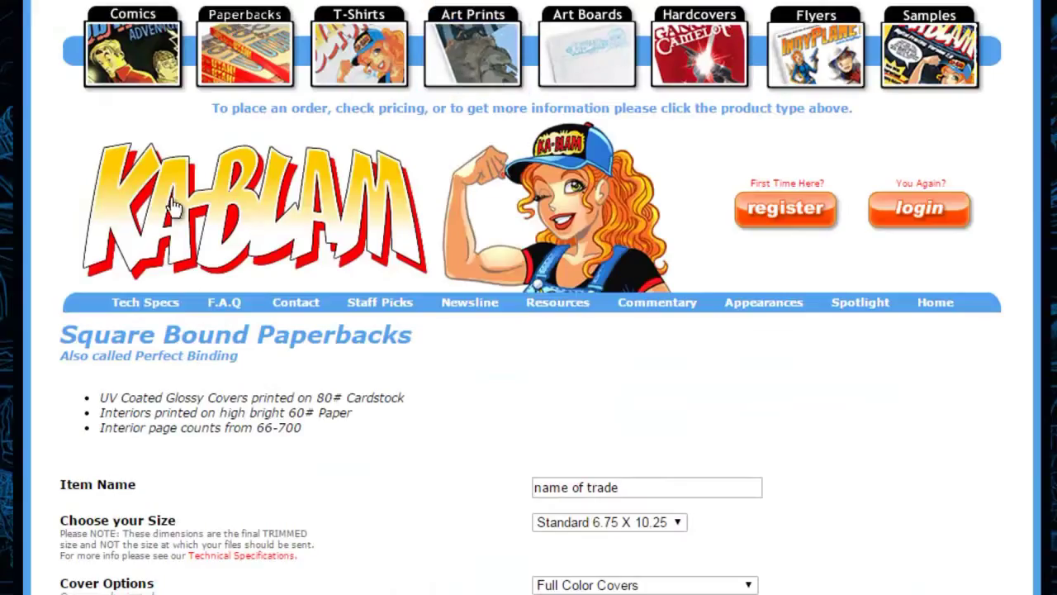
Open the Samples product page and look through the available print samples, including the pre-lined art board.
left_click(929, 51)
scroll(517, 452, "down", 4)
scroll(516, 453, "down", 9)
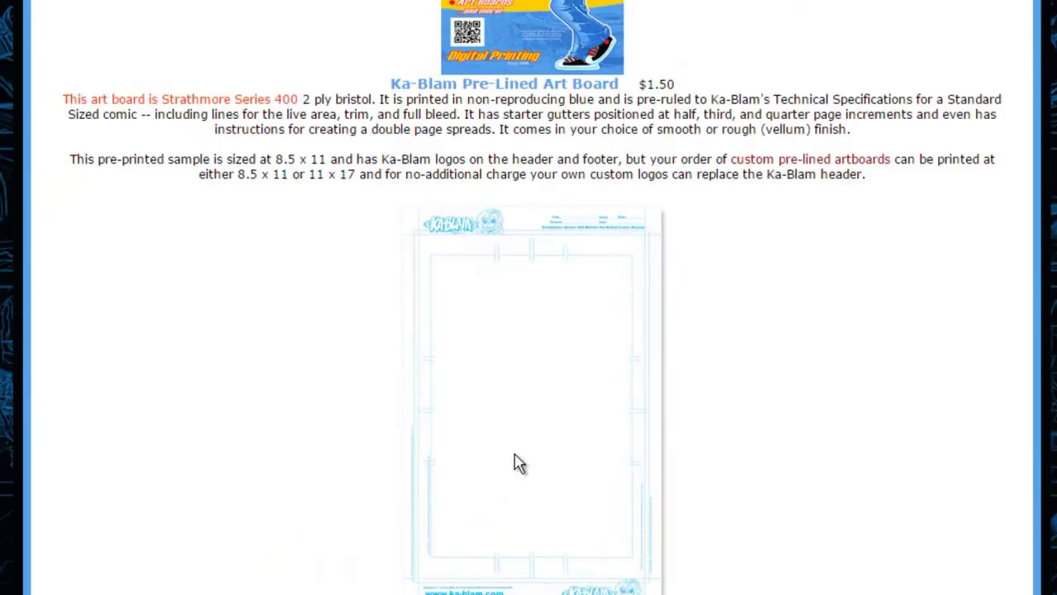
scroll(513, 464, "down", 3)
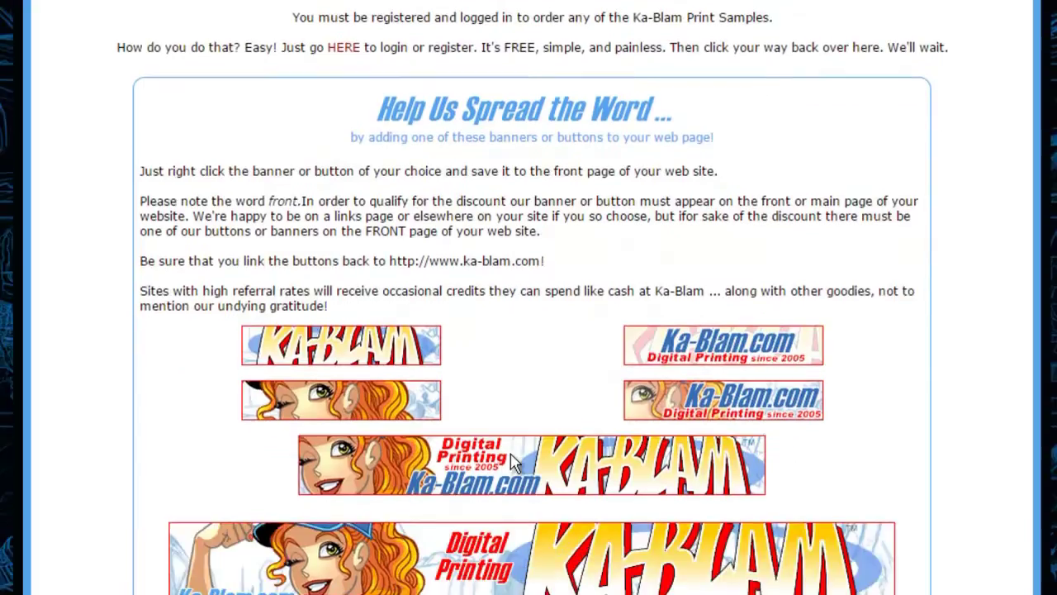
scroll(510, 463, "up", 10)
scroll(505, 459, "up", 4)
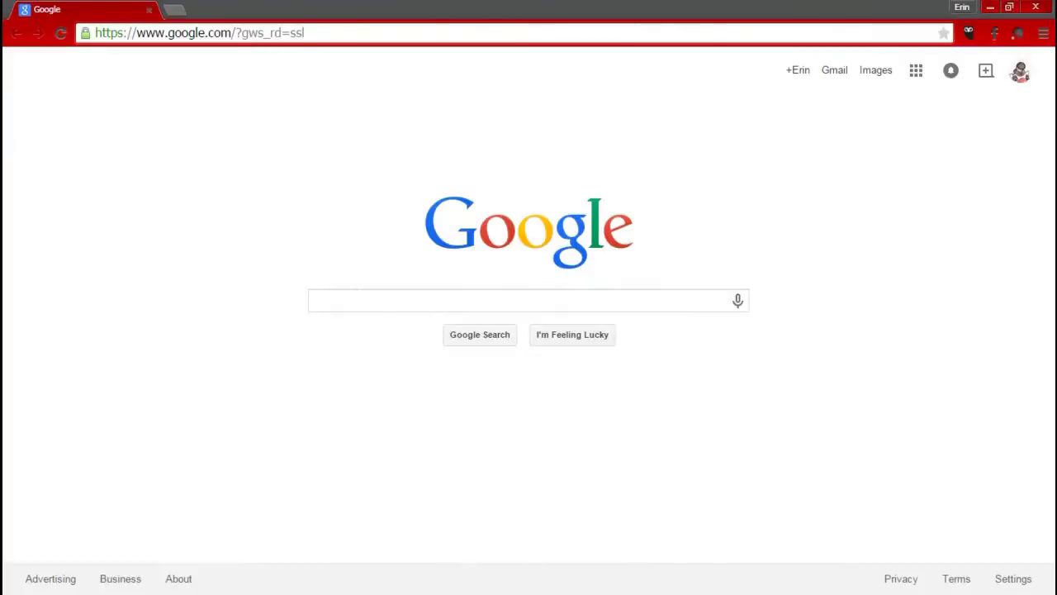
left_click(435, 34)
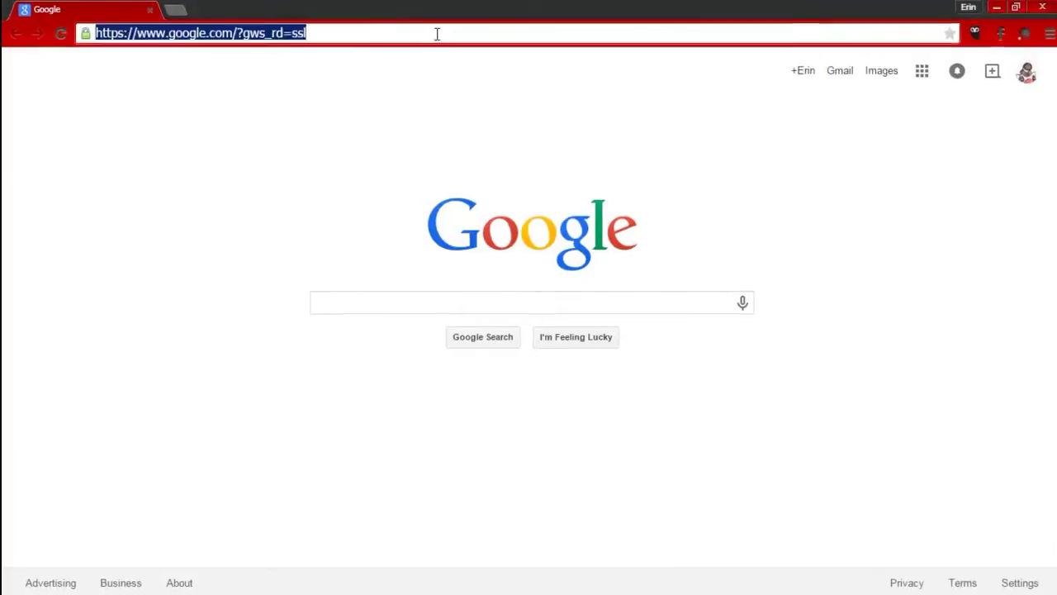
type("www.ba")
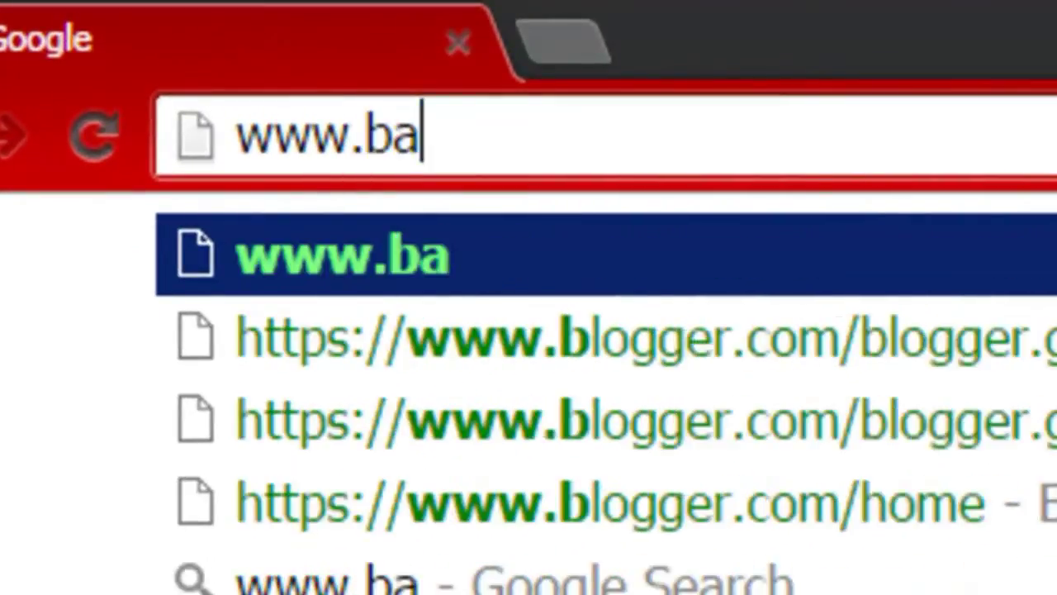
type("nd-comic.com")
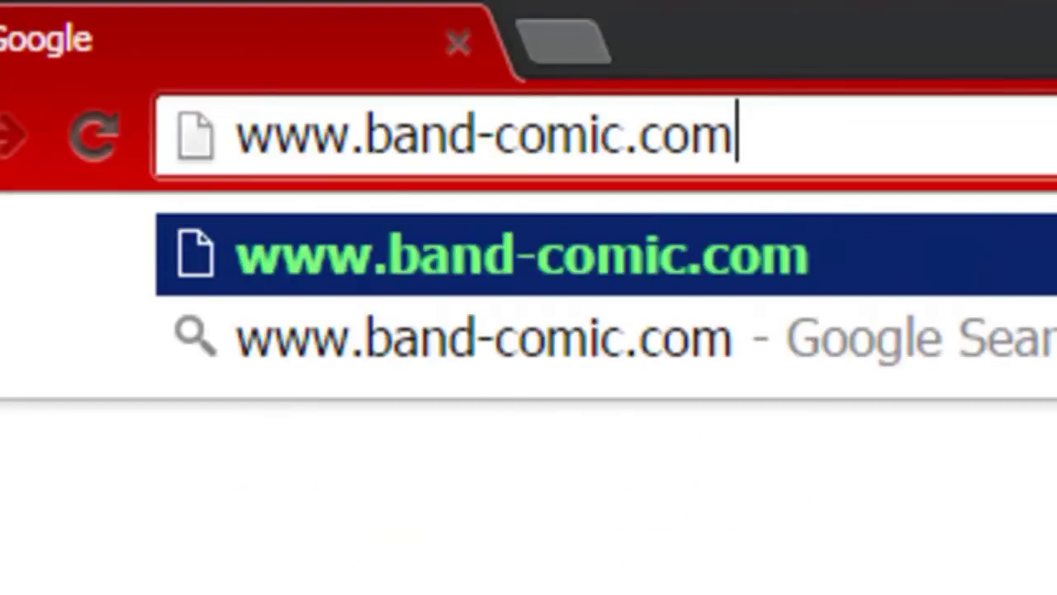
key("Return")
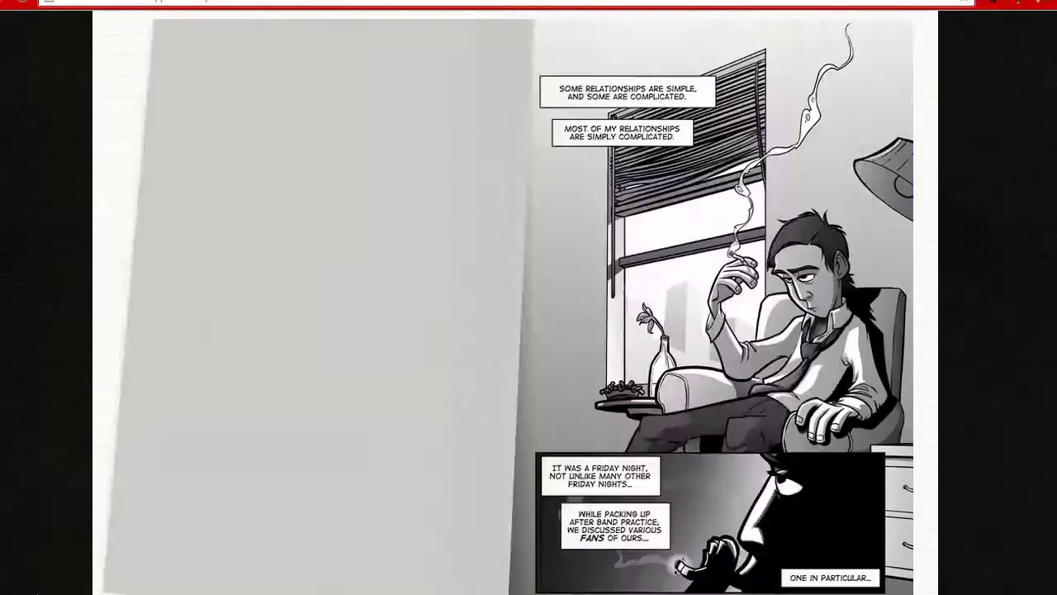
key("Right")
key("Right")
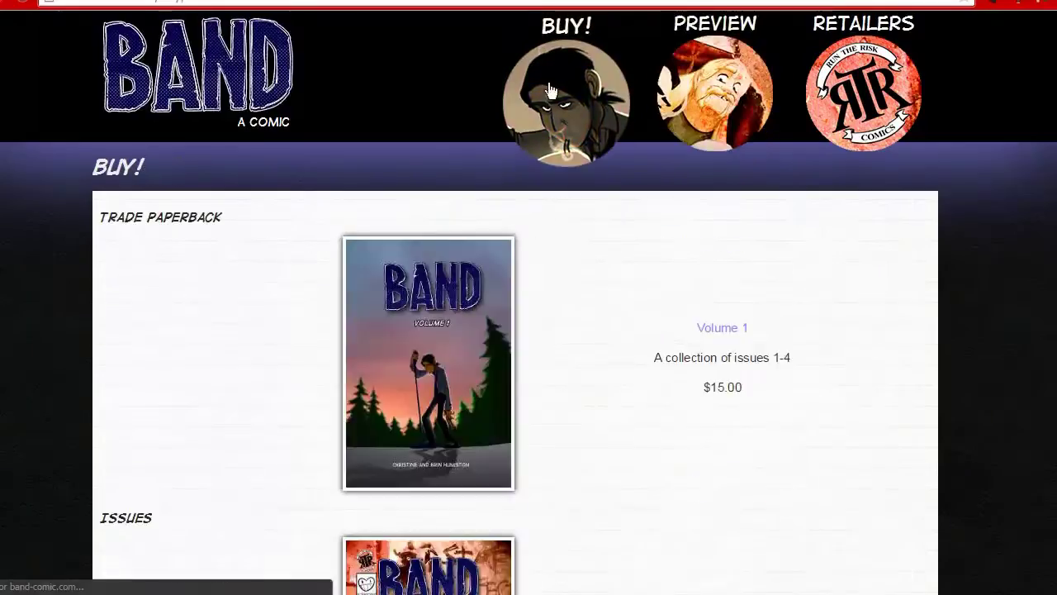
Look through the comic's Buy page and examine the Band Vol. 1 product listing on IndyPlanet.
scroll(552, 389, "down", 10)
scroll(552, 395, "down", 5)
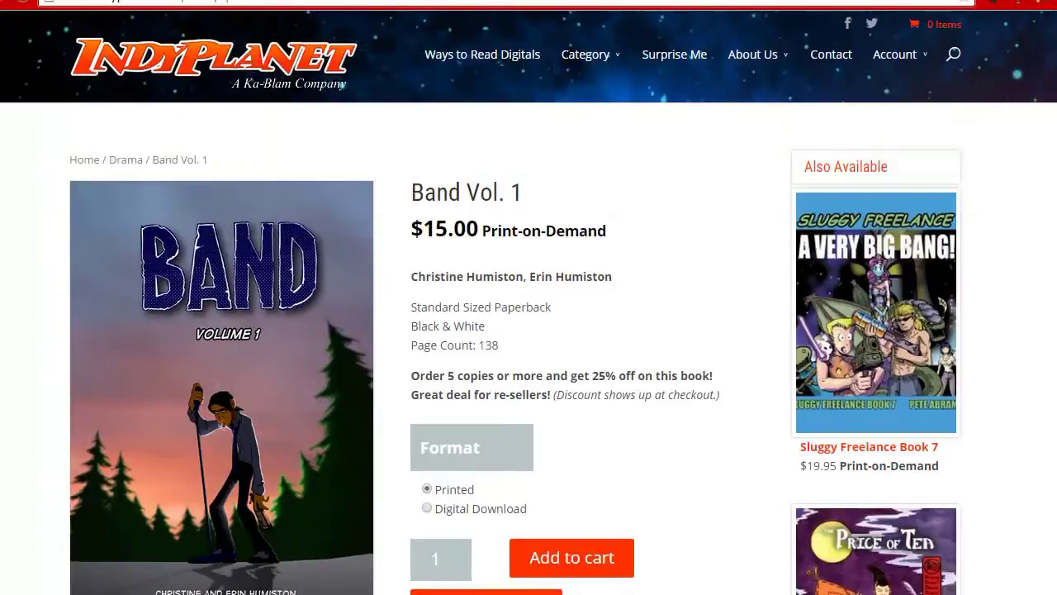
scroll(650, 337, "down", 2)
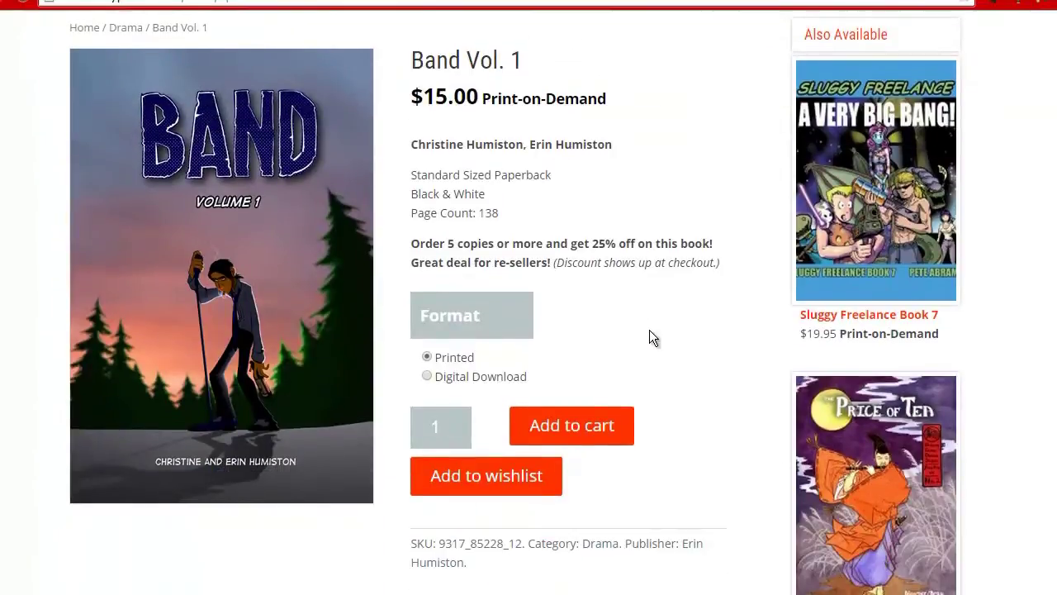
scroll(649, 330, "up", 2)
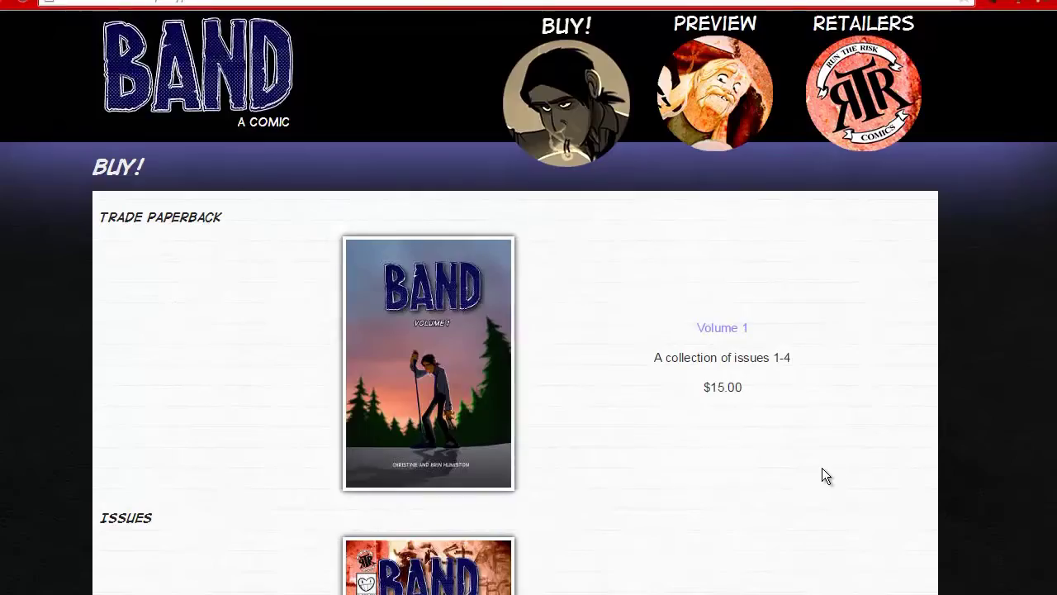
scroll(822, 468, "down", 10)
left_click(147, 2)
type("www.facebook.com")
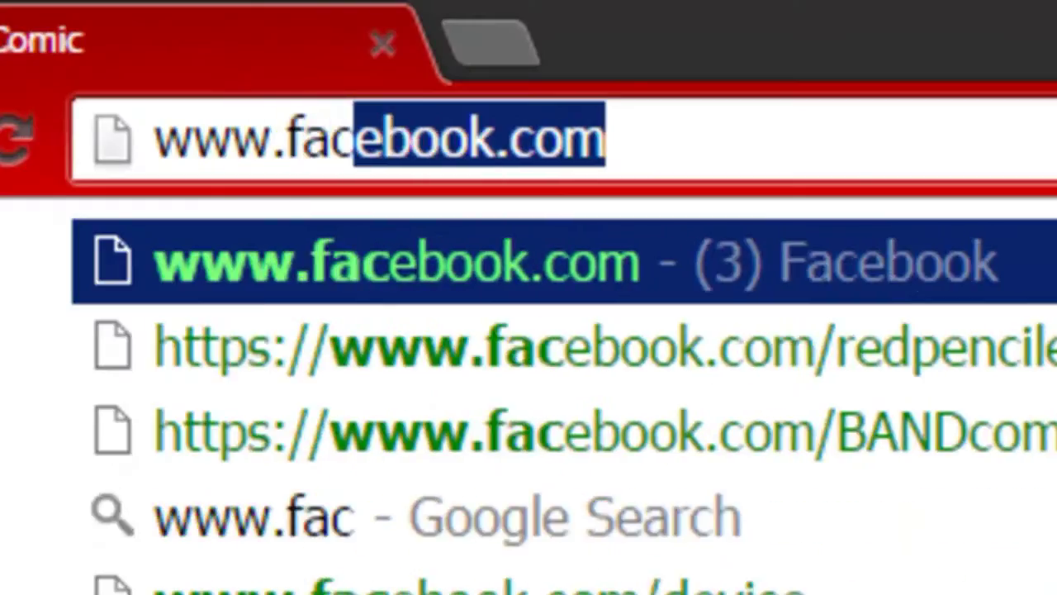
key("Right")
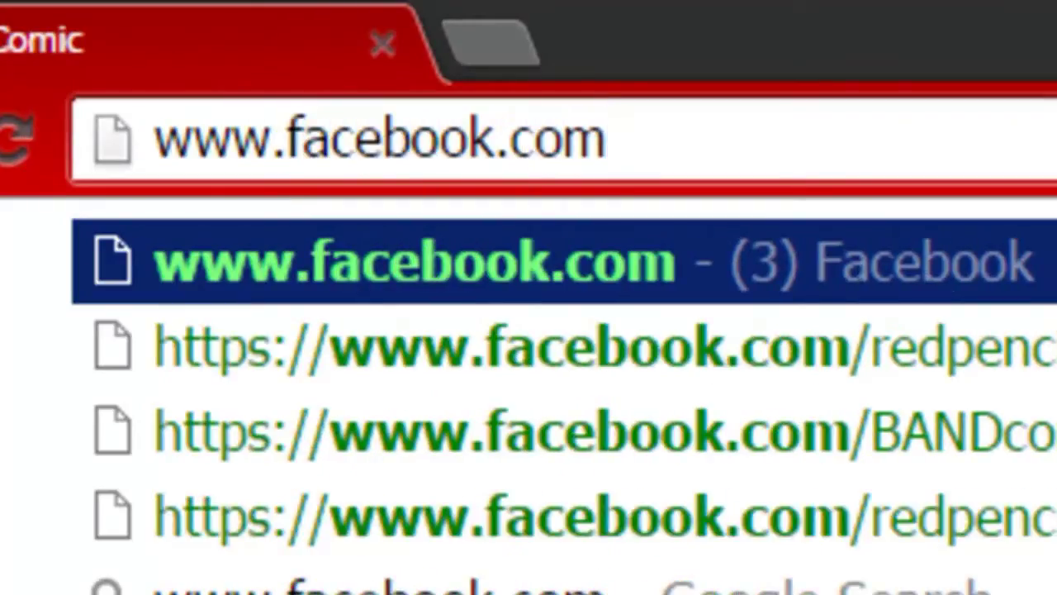
type("dcomic")
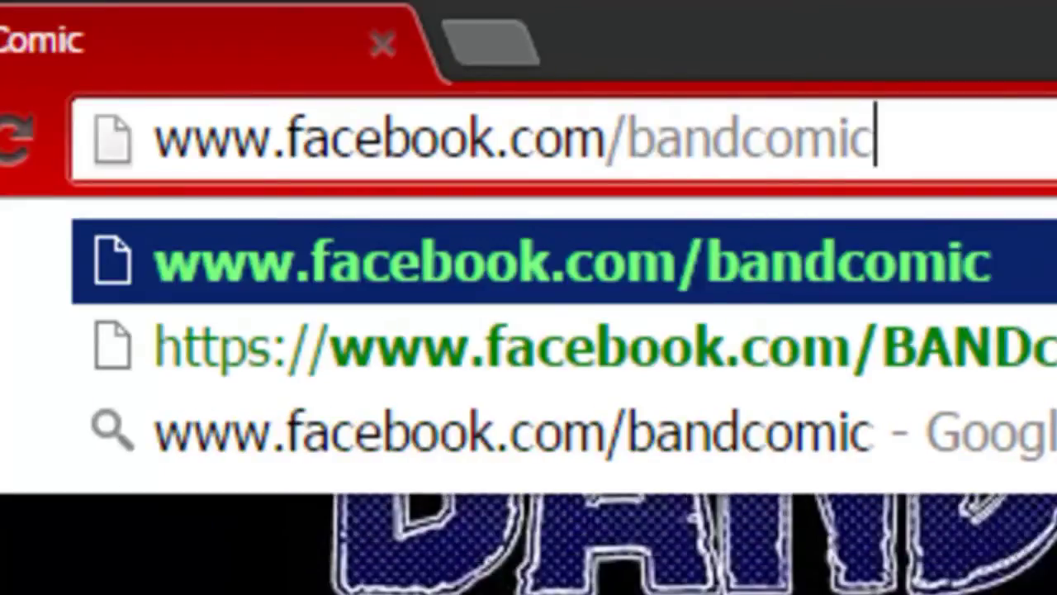
key("Return")
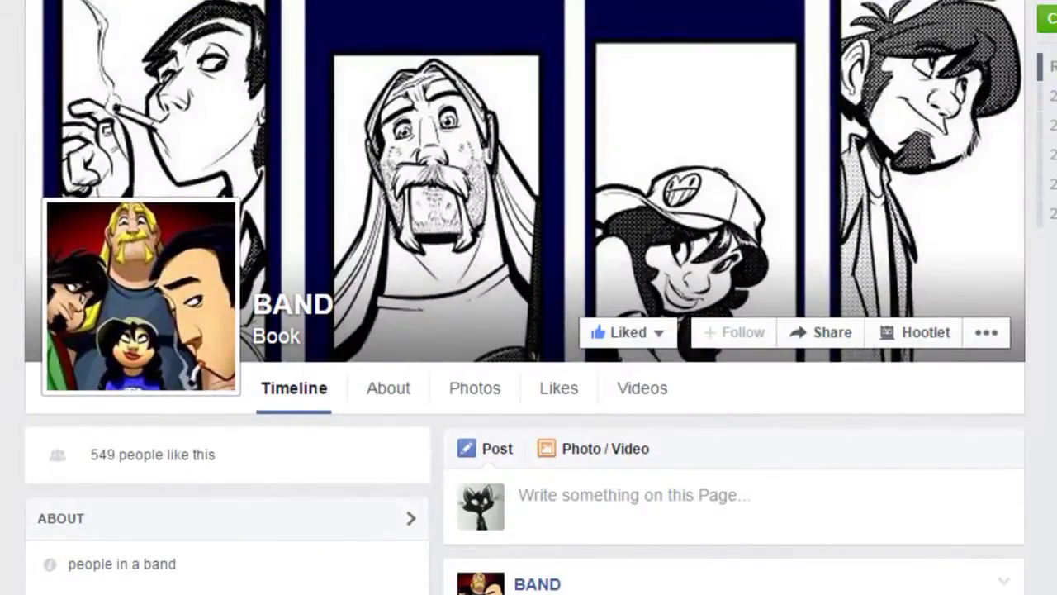
scroll(525, 330, "down", 20)
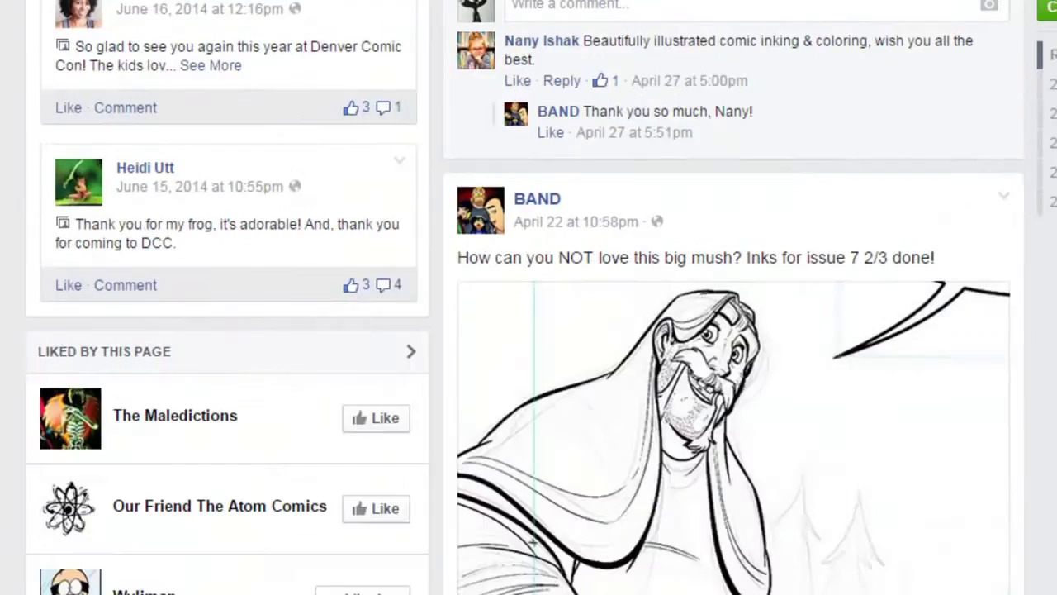
scroll(734, 330, "down", 15)
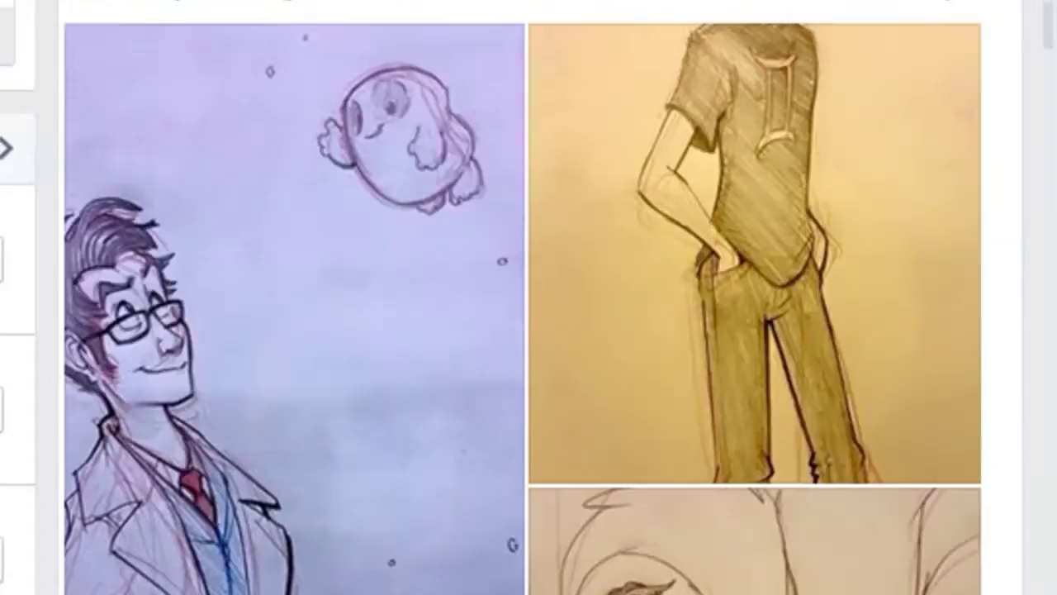
scroll(541, 297, "down", 15)
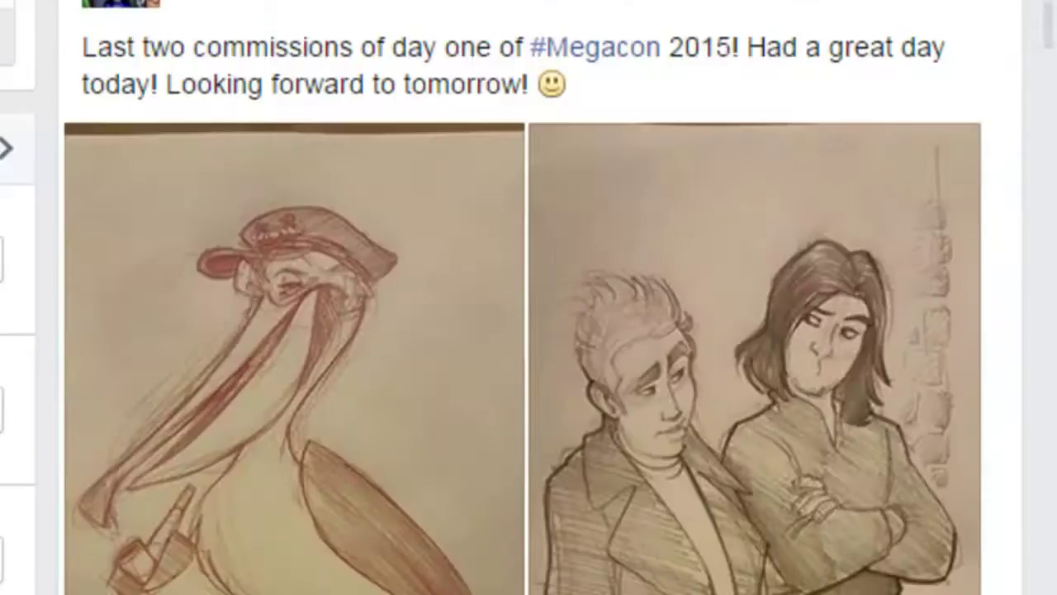
scroll(541, 297, "down", 20)
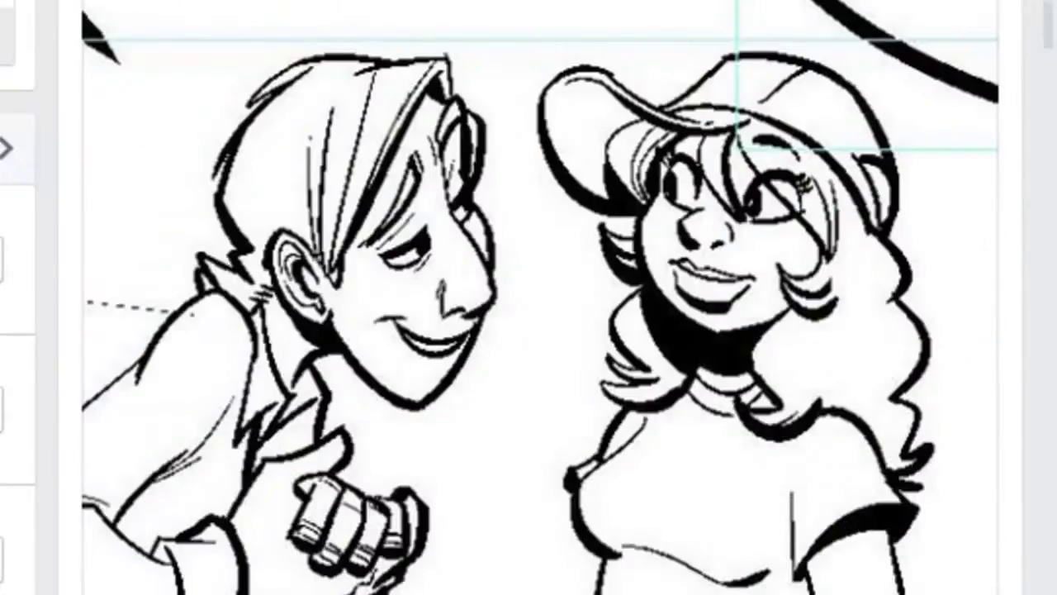